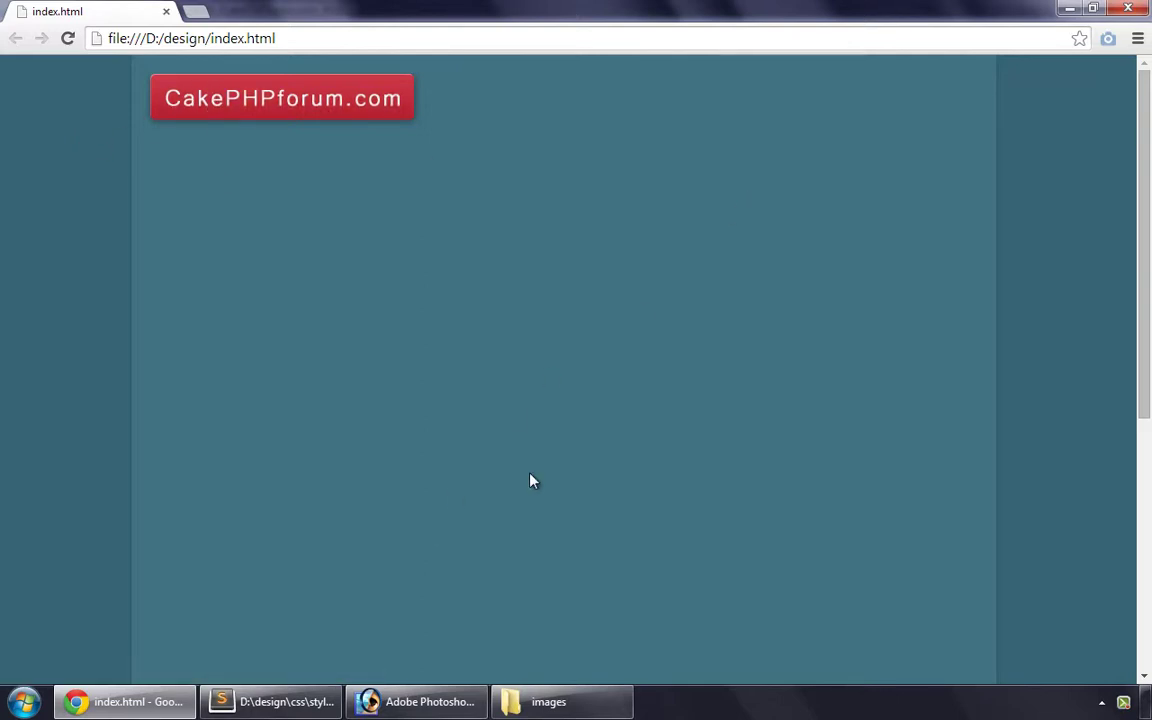
# Step: Draw a rough slice around the Login or Register box at the top right
pyautogui.click(415, 701)
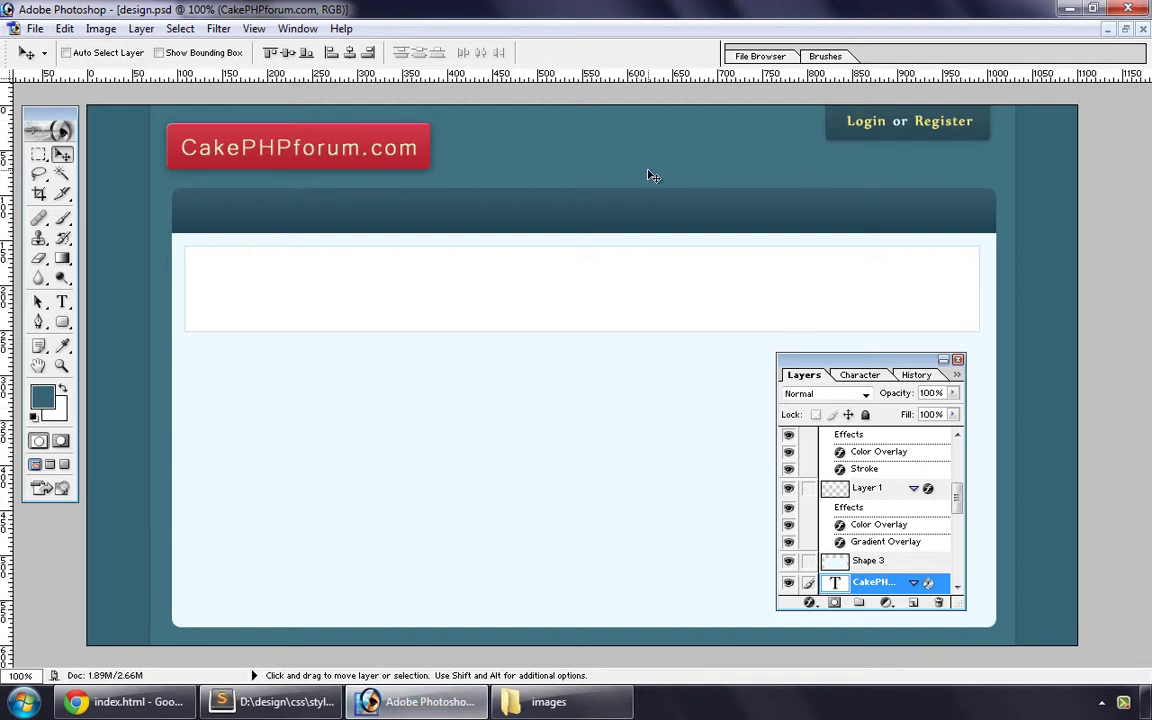
pyautogui.press('k')
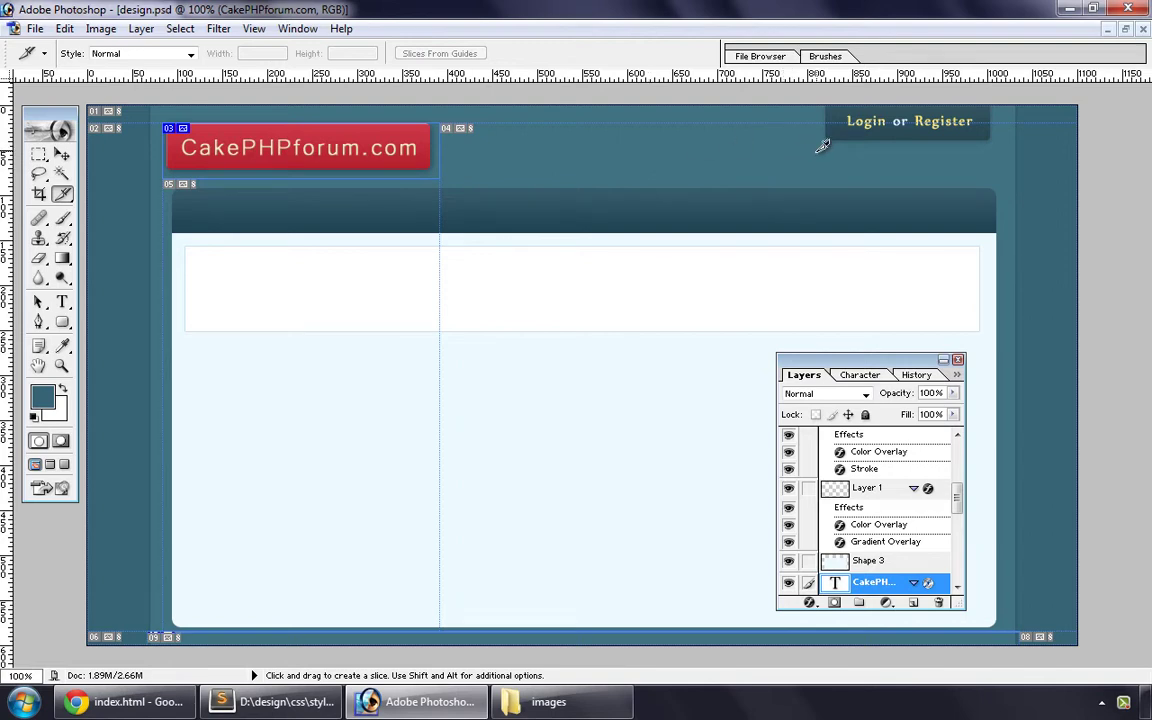
pyautogui.moveTo(817, 111); pyautogui.dragTo(1003, 152)
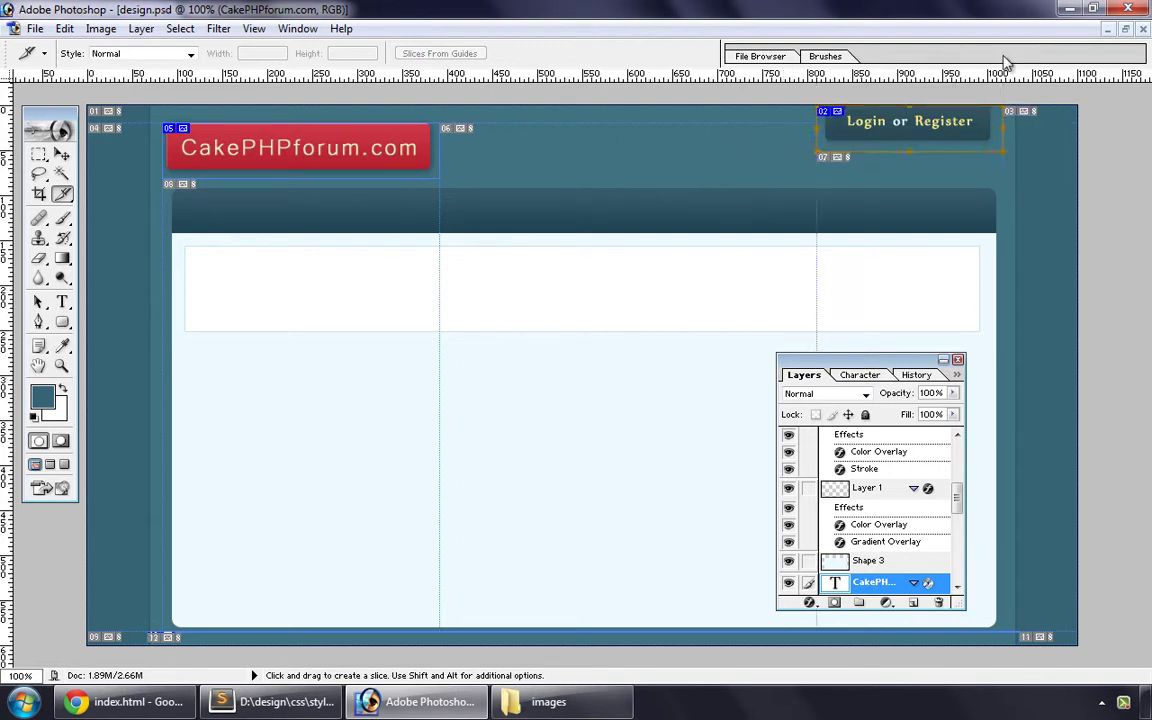
# Step: Zoom in and tighten the slice's left and bottom edges to the box
pyautogui.press('z')
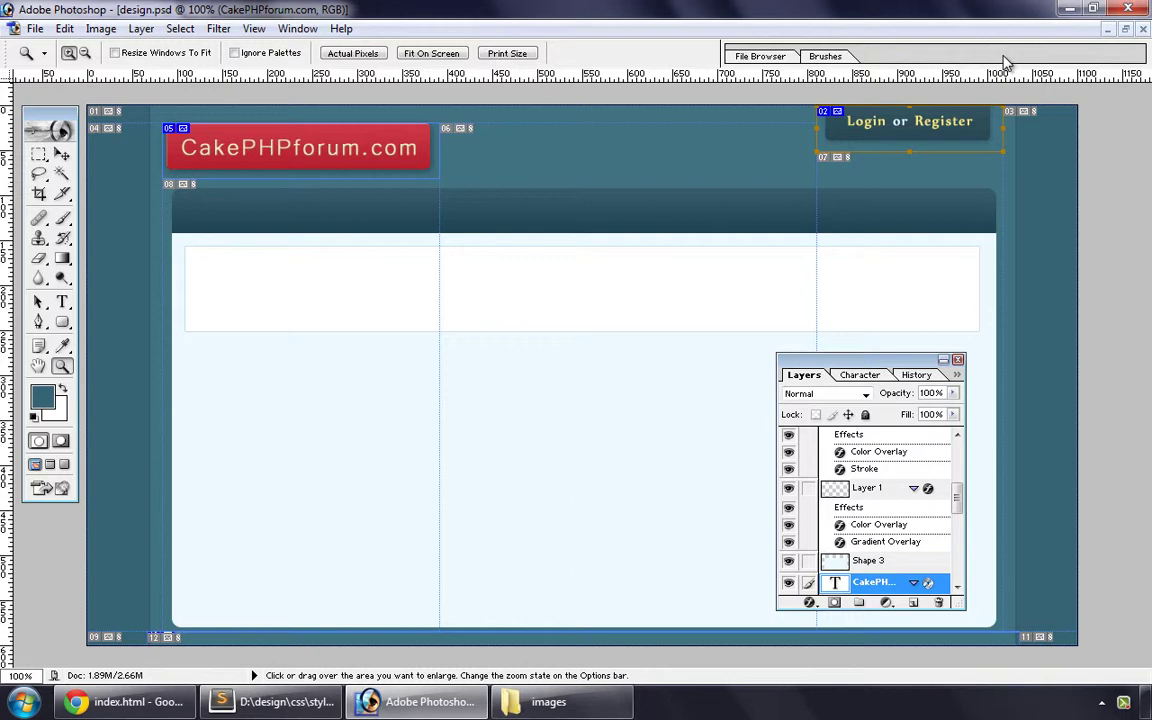
pyautogui.moveTo(801, 125); pyautogui.dragTo(852, 164)
pyautogui.press('k')
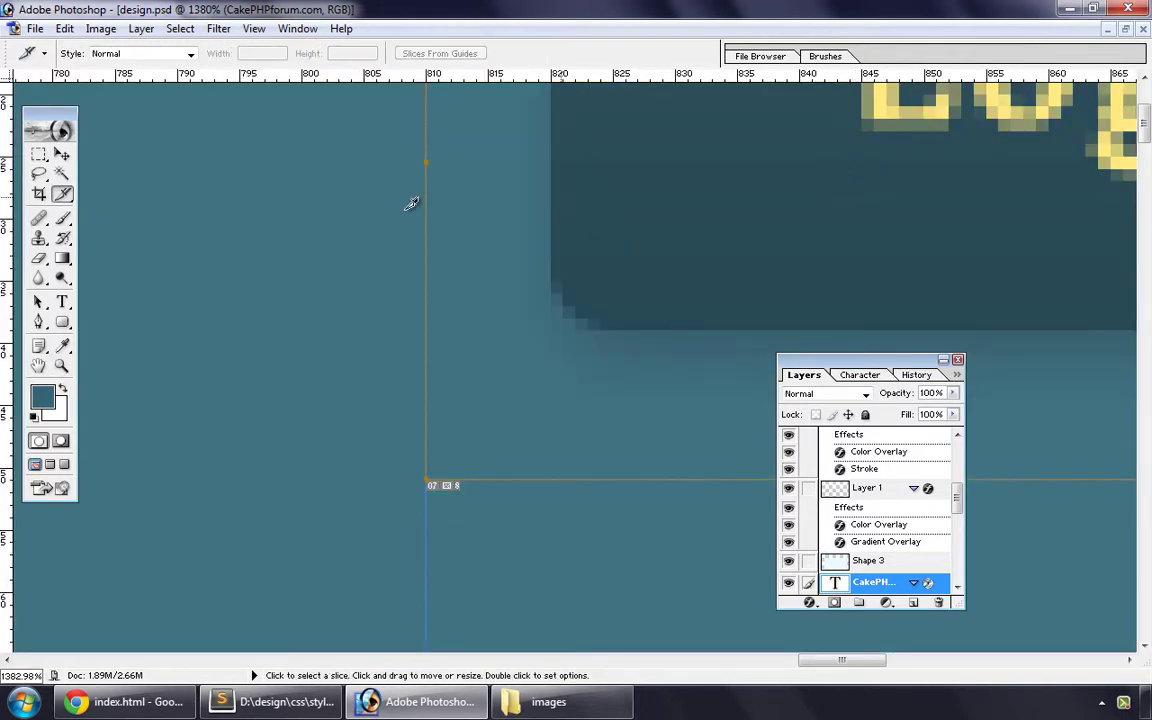
pyautogui.moveTo(436, 228); pyautogui.dragTo(513, 240)
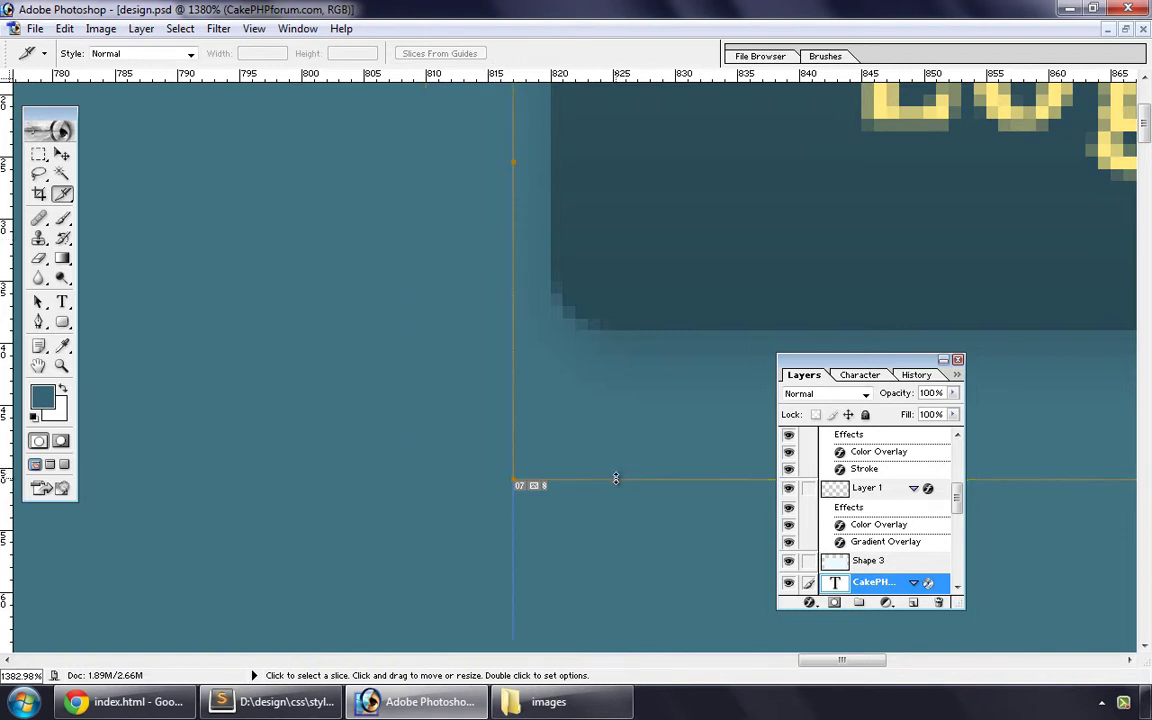
pyautogui.moveTo(615, 479); pyautogui.dragTo(630, 405)
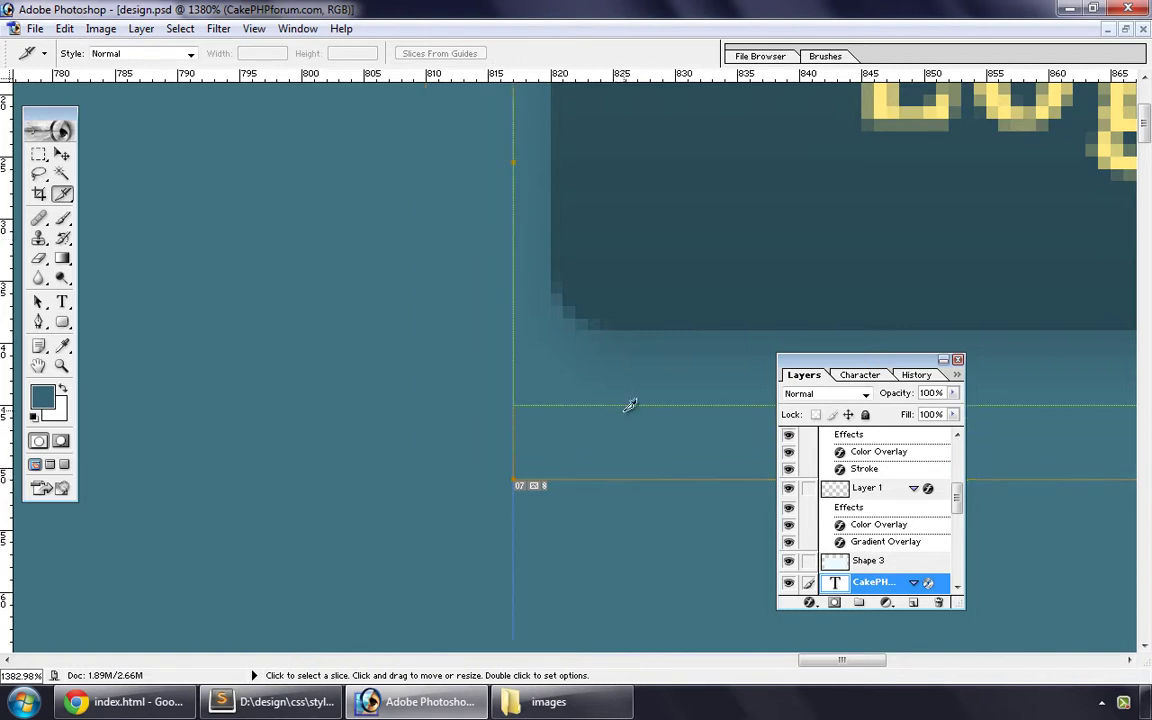
pyautogui.hotkey('ctrl', 'alt', '0')
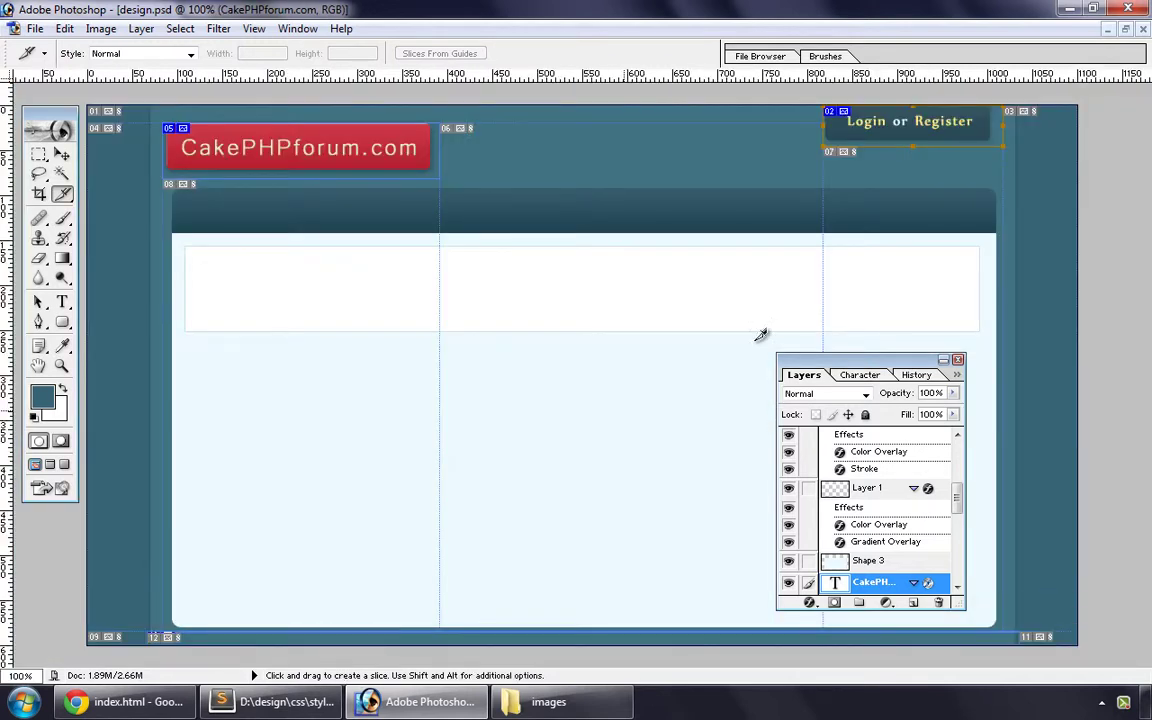
# Step: Zoom in on the right side and pull the slice's right edge in to the box
pyautogui.press('z')
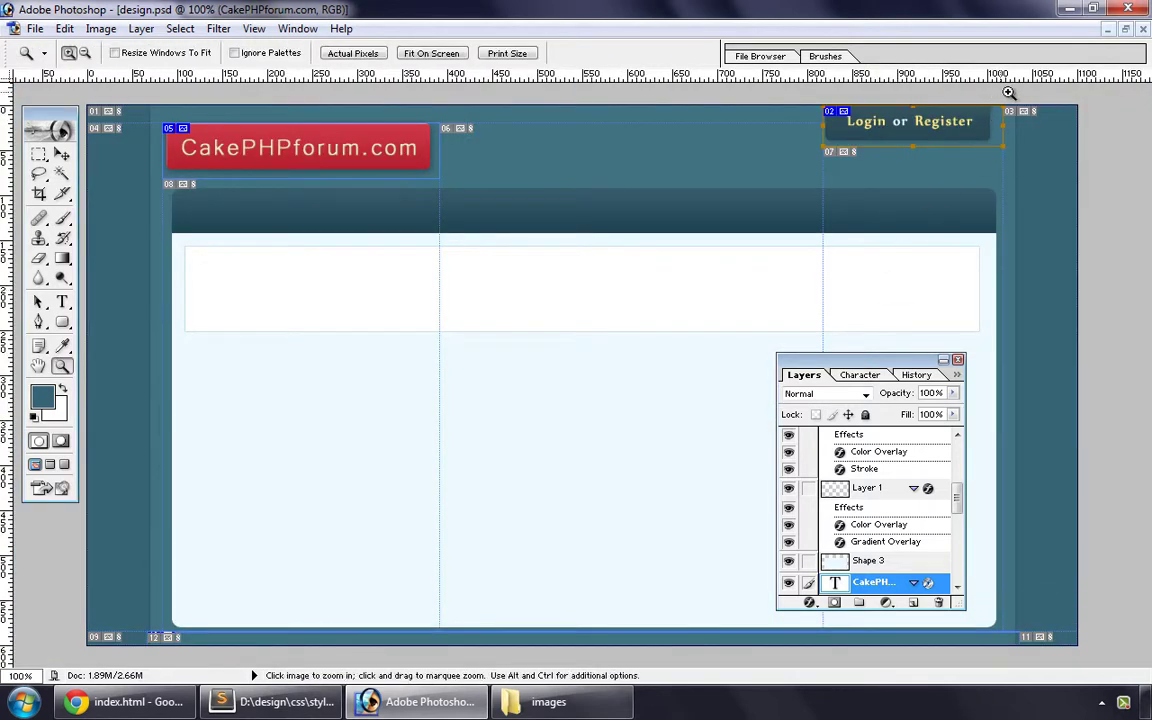
pyautogui.moveTo(984, 121); pyautogui.dragTo(989, 126)
pyautogui.press('k')
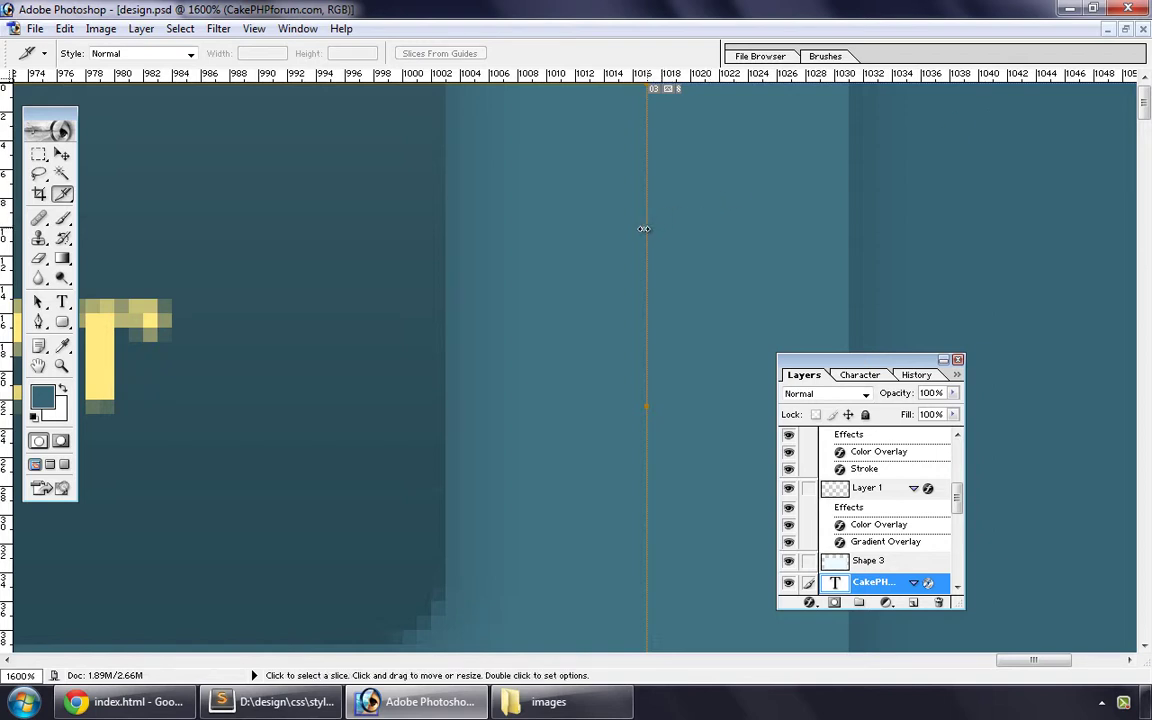
pyautogui.moveTo(644, 229); pyautogui.dragTo(525, 239)
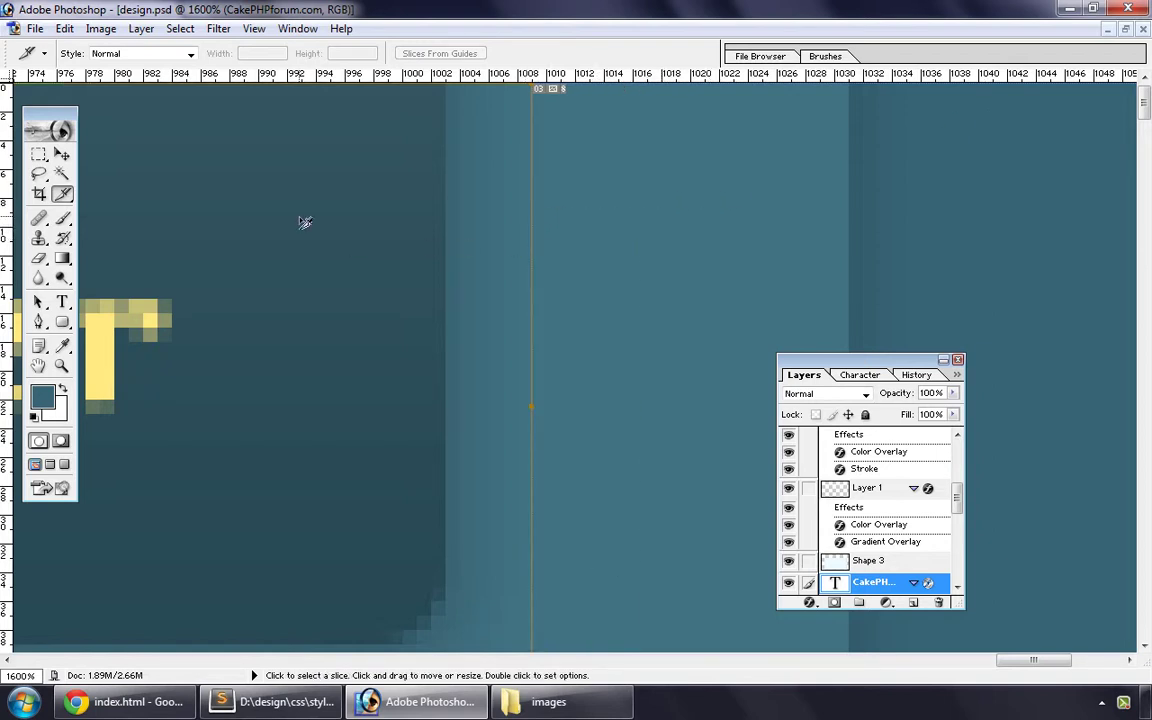
pyautogui.hotkey('ctrl', 'alt', '0')
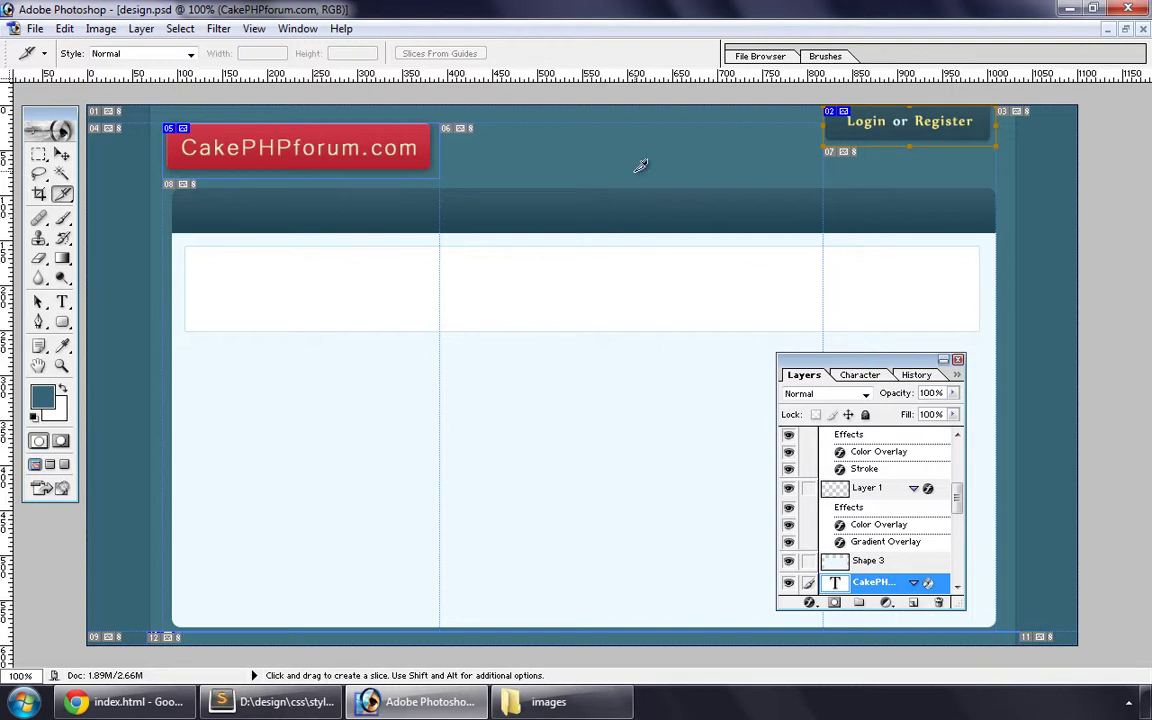
# Step: Save all slices from Save for Web as HTML and images, replacing the existing files
pyautogui.hotkey('ctrl', 'alt', 'shift', 's')
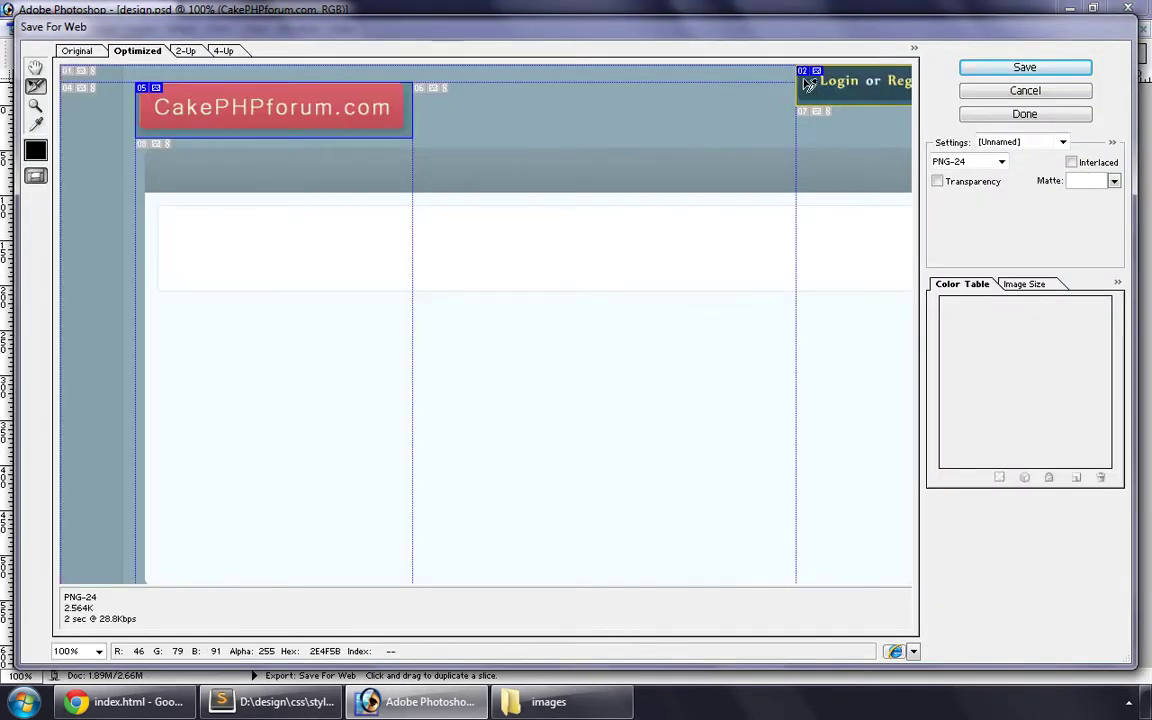
pyautogui.click(975, 68)
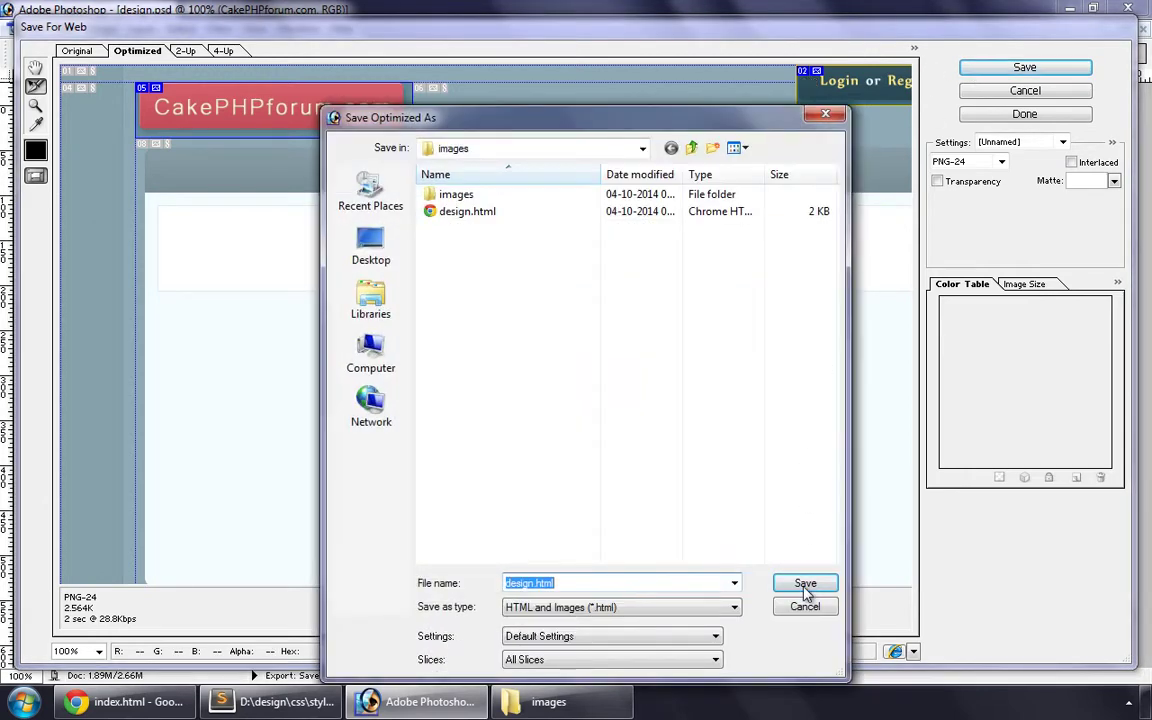
pyautogui.click(808, 594)
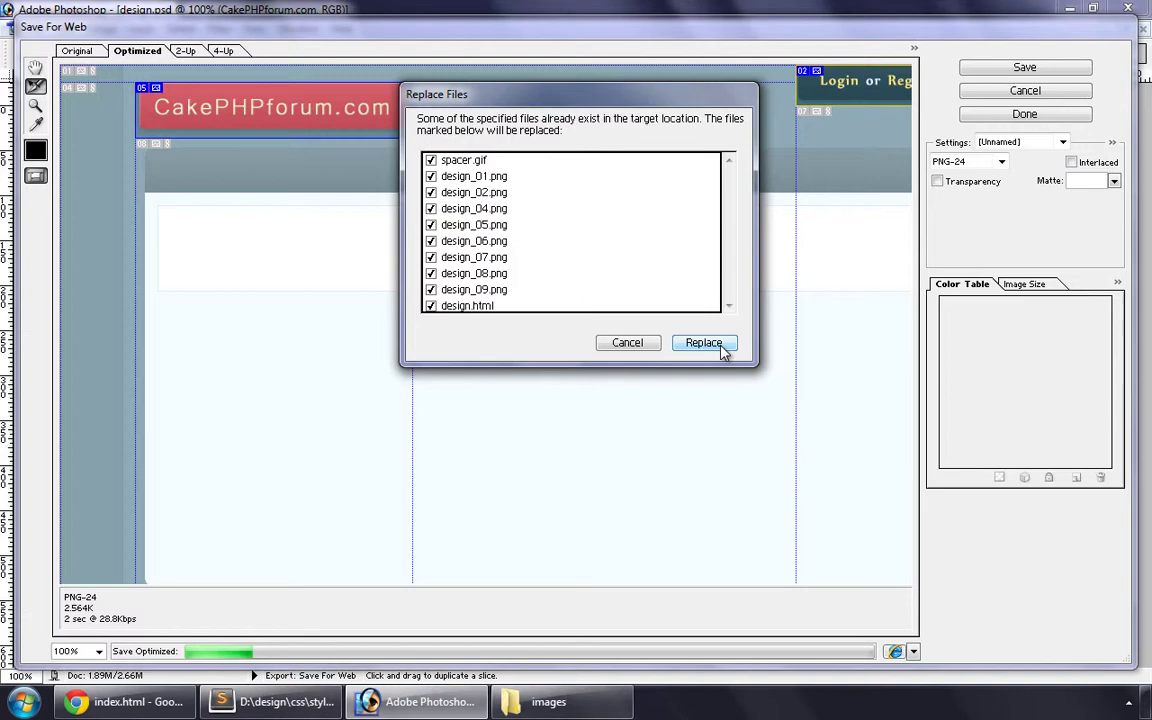
pyautogui.click(724, 352)
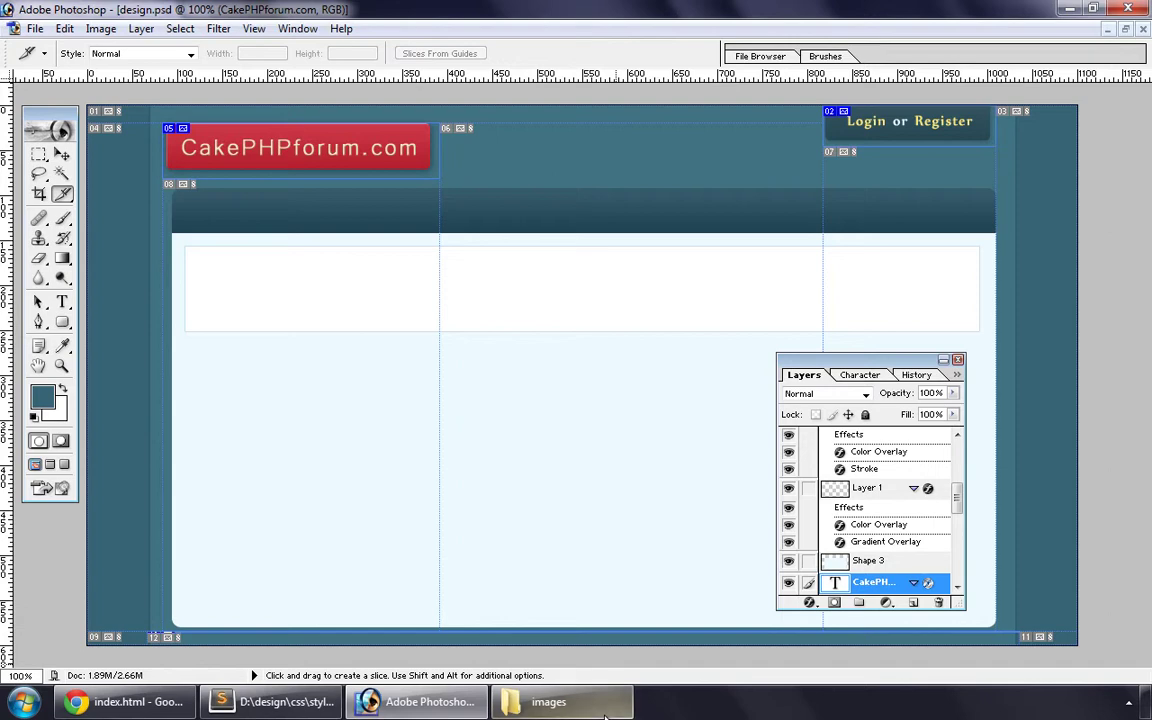
# Step: Check design_02.png's details in the exported images subfolder, then return to the parent folder
pyautogui.click(548, 701)
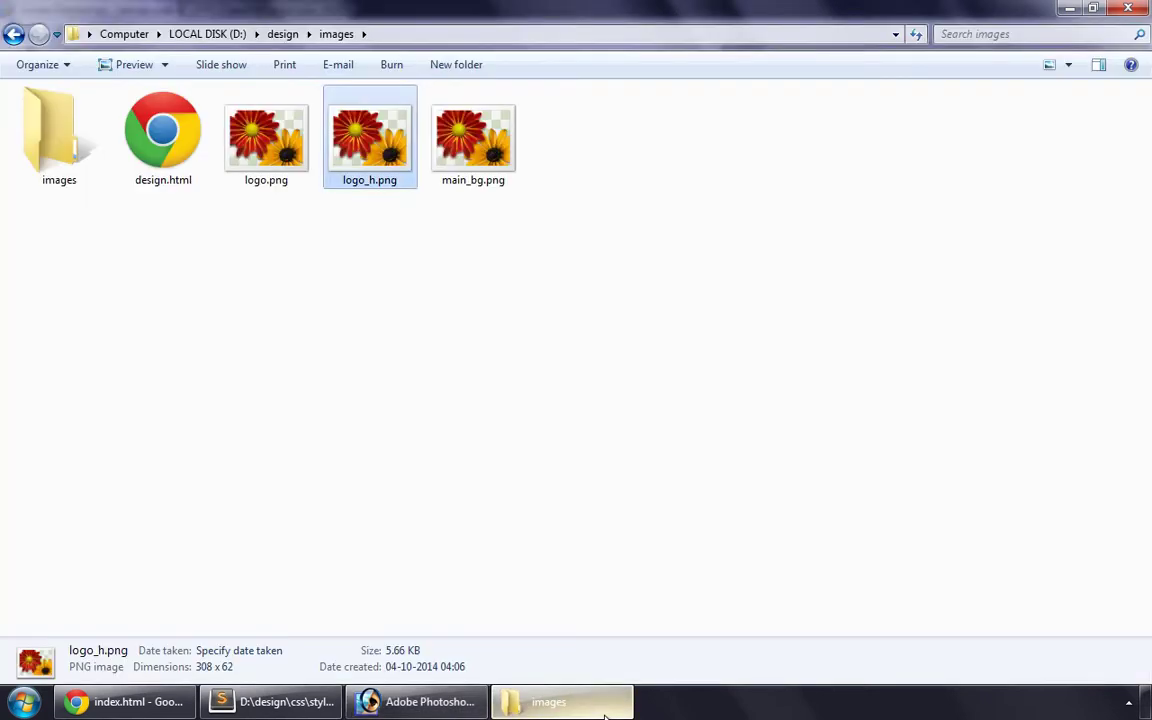
pyautogui.doubleClick(61, 176)
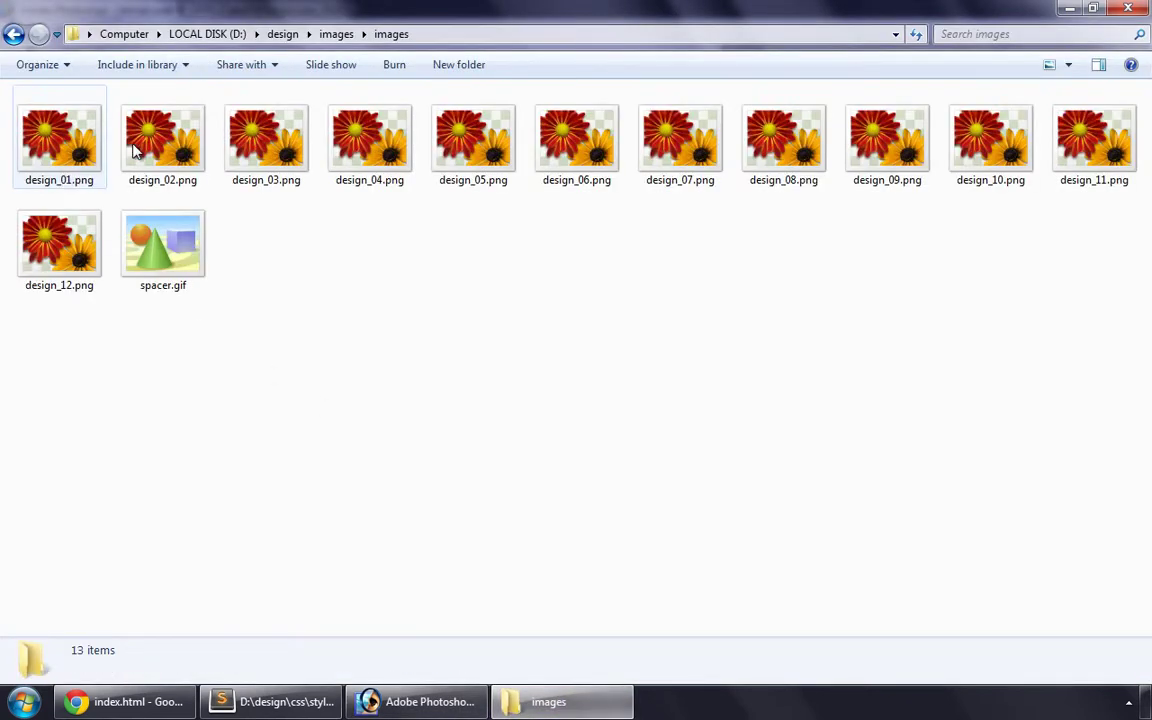
pyautogui.click(140, 148)
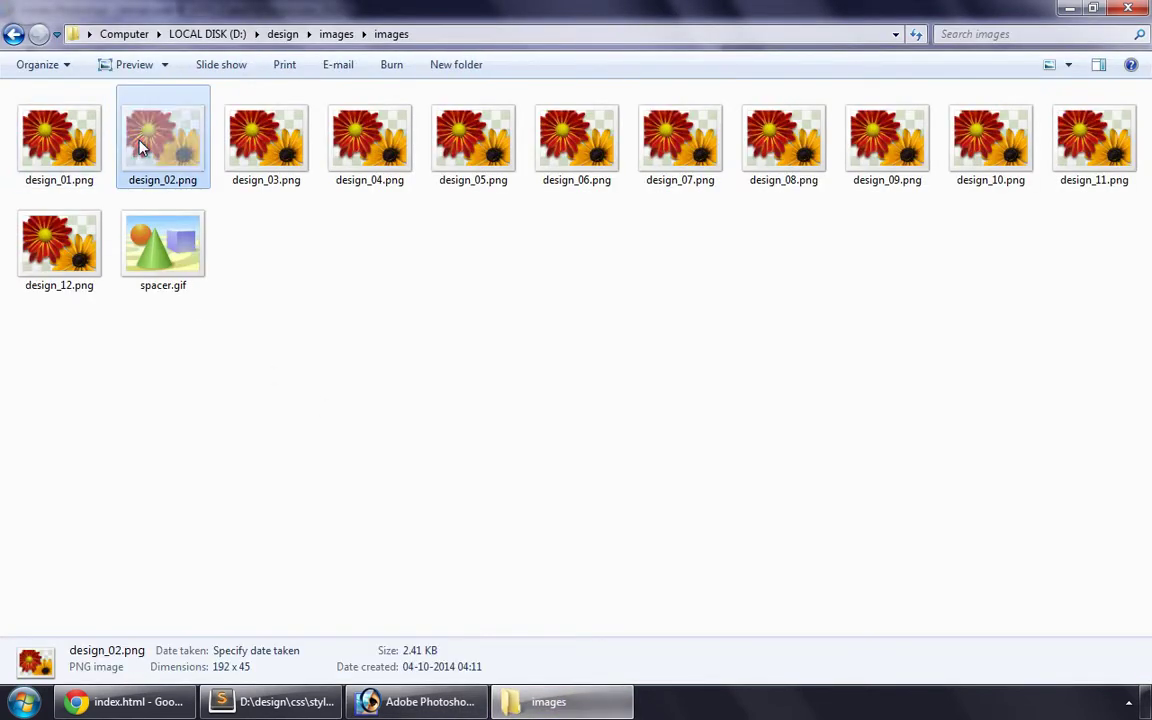
pyautogui.click(337, 36)
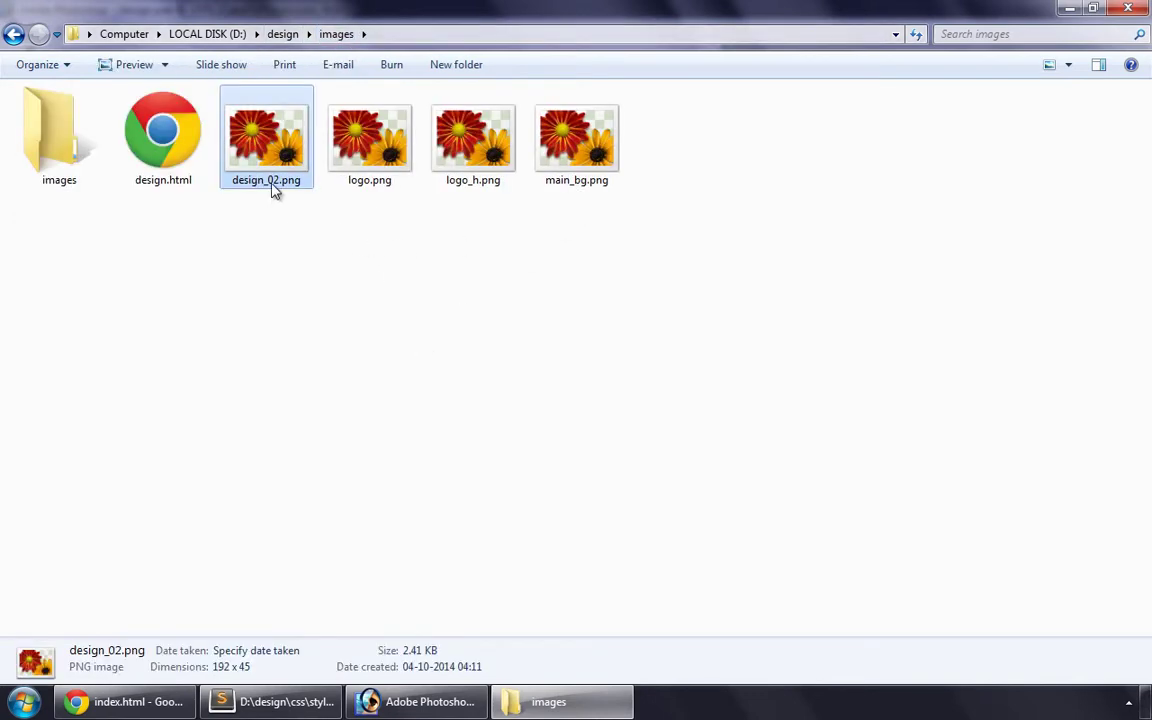
# Step: Rename design_02.png to login_btns_bg.png
pyautogui.rightClick(273, 190)
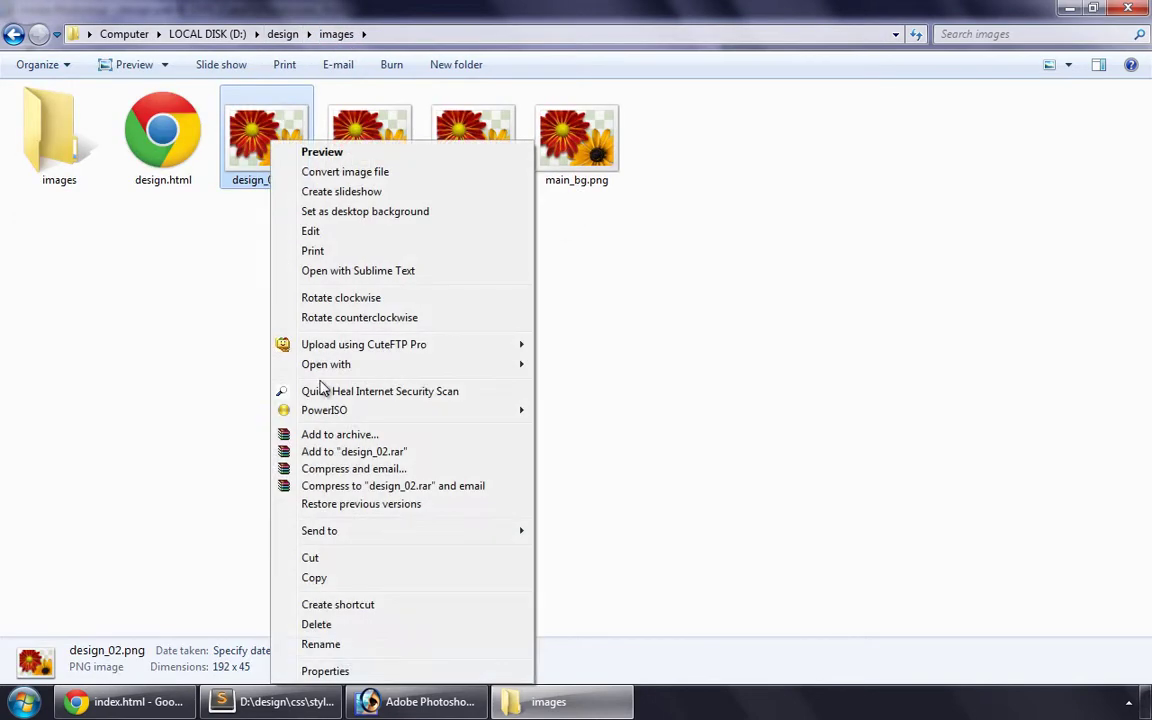
pyautogui.click(354, 643)
pyautogui.press('BackSpace')
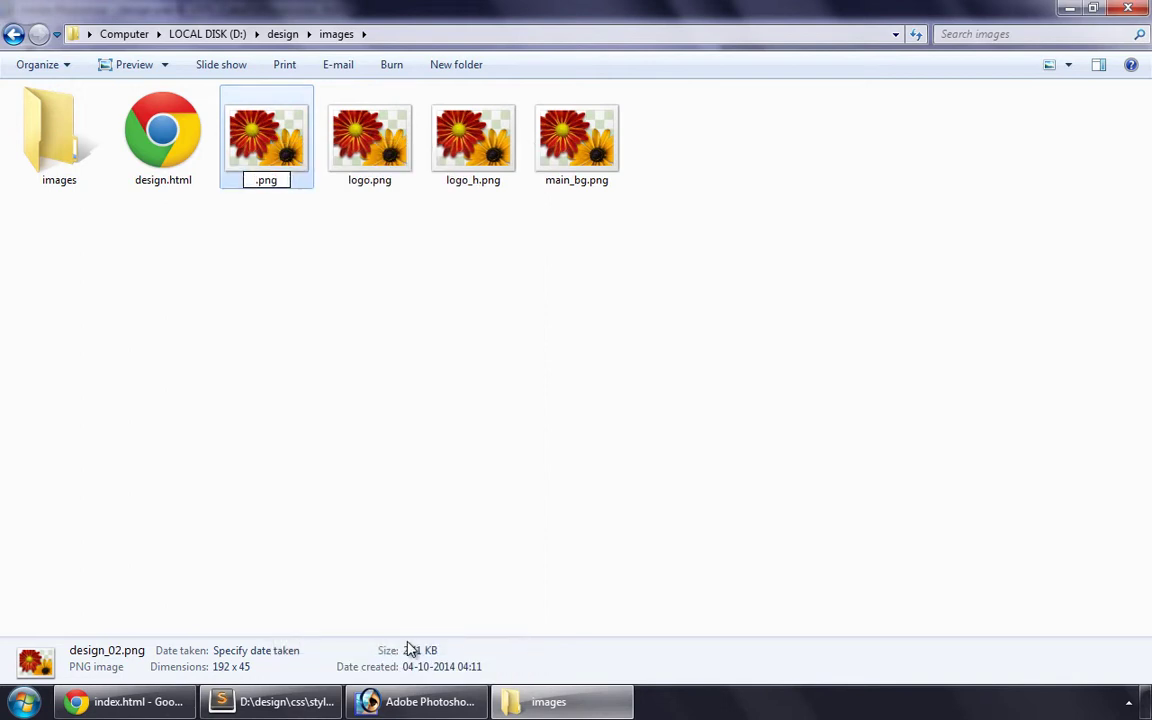
pyautogui.write('login+')
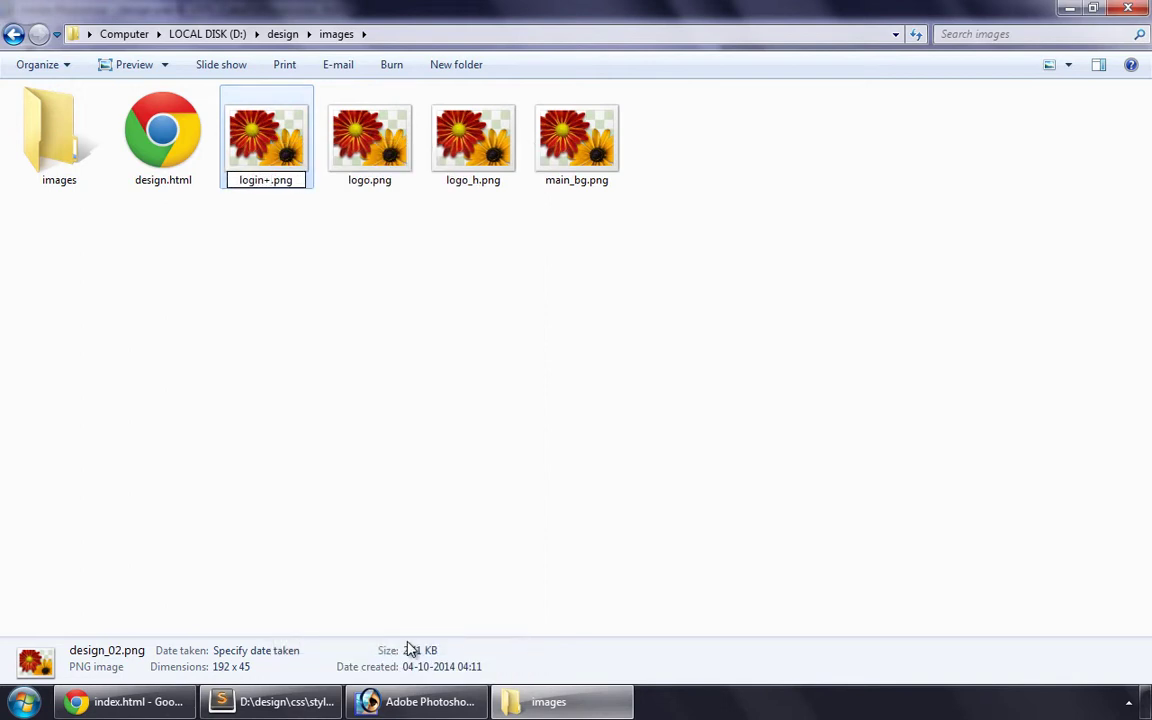
pyautogui.press('BackSpace')
pyautogui.write('_btn')
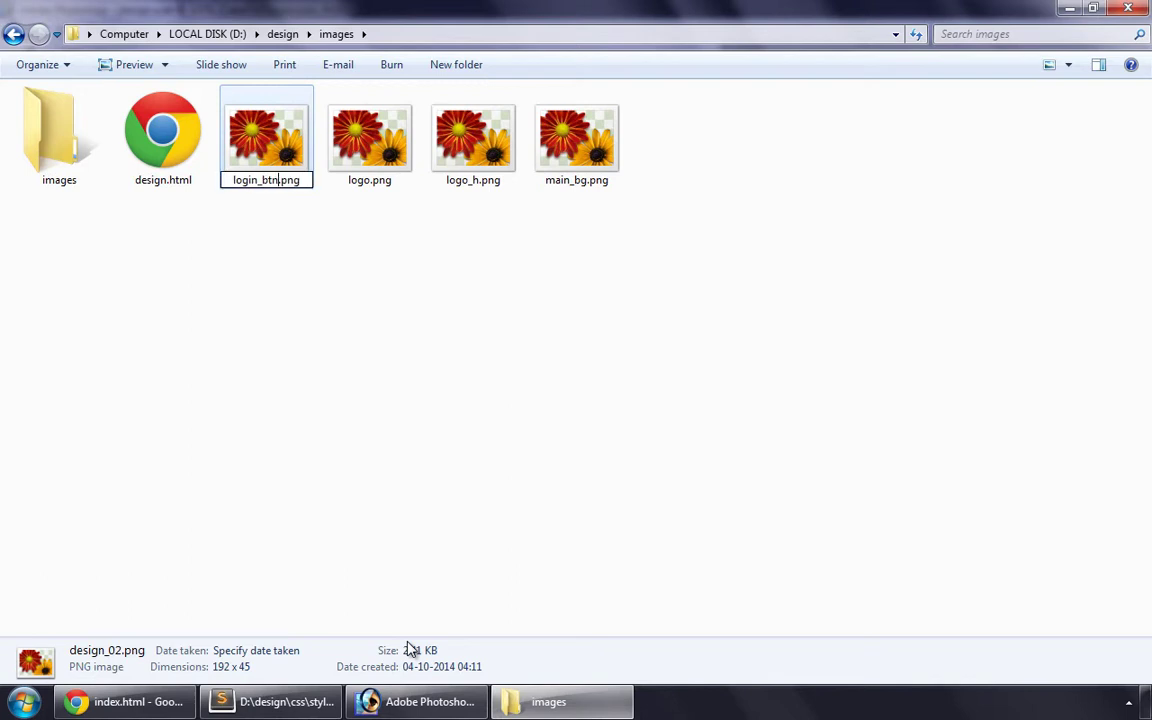
pyautogui.write('s_bg')
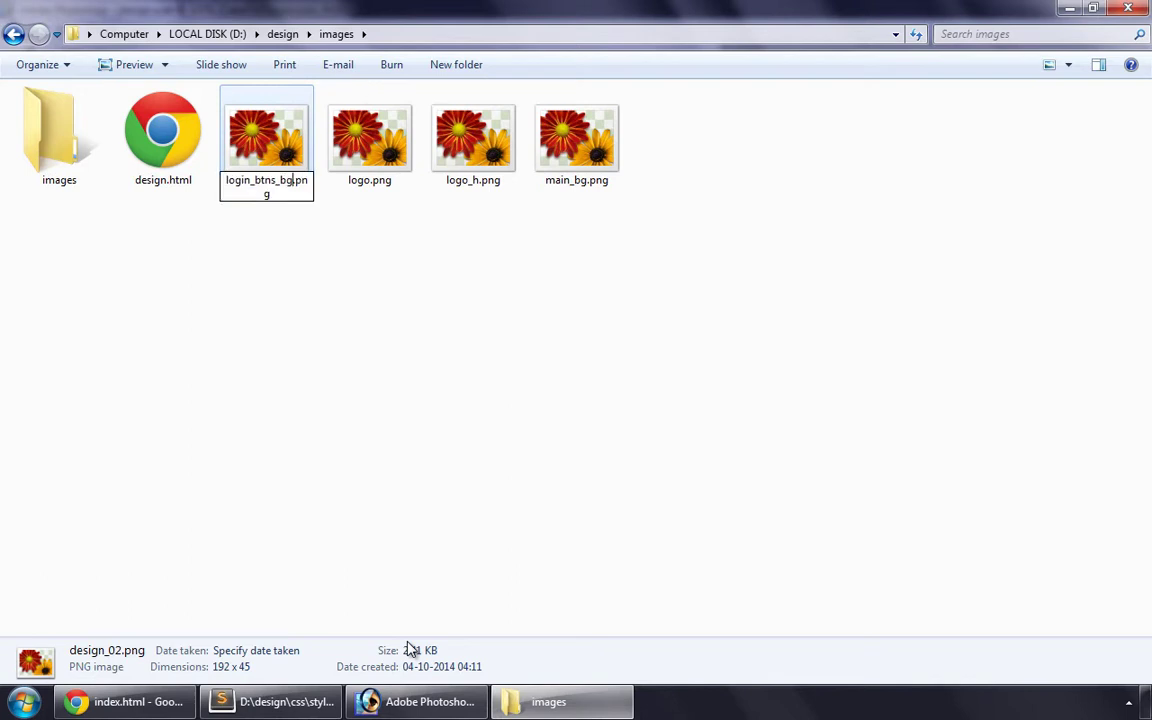
pyautogui.press('Return')
# Step: Add <div class="login_btns"></div> after the logo link in index.html, save, and copy the class name
pyautogui.hotkey('alt', 'Tab')
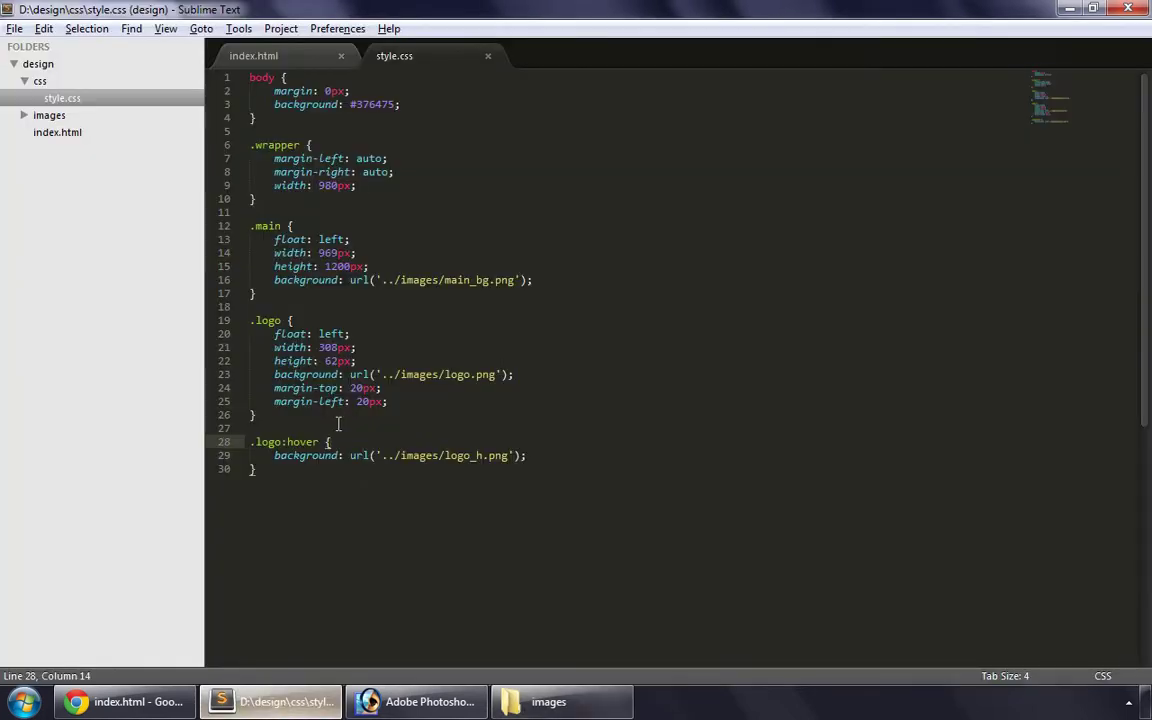
pyautogui.click(277, 58)
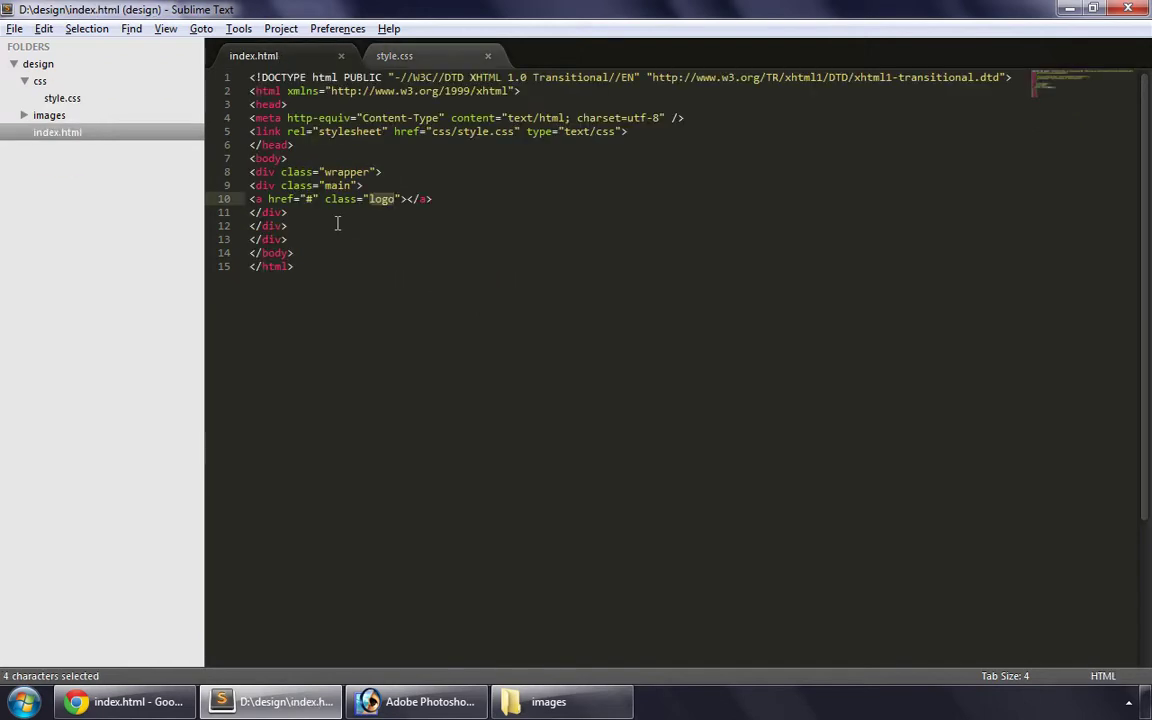
pyautogui.click(464, 200)
pyautogui.press('Return')
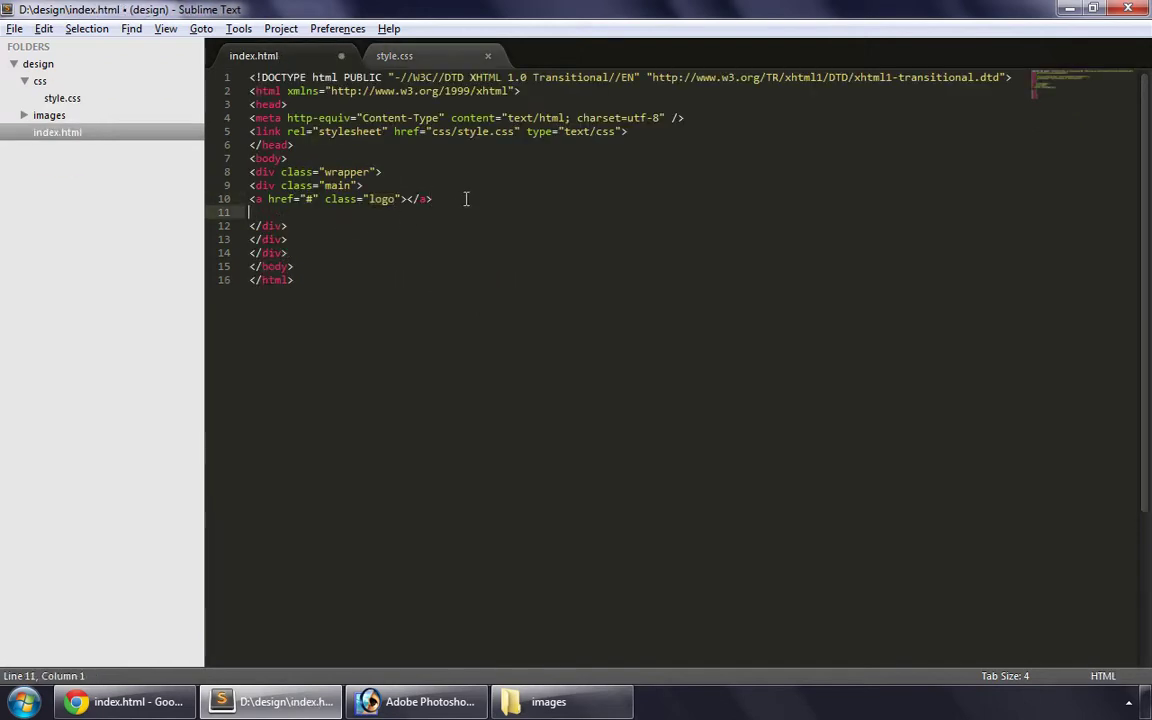
pyautogui.write('<di')
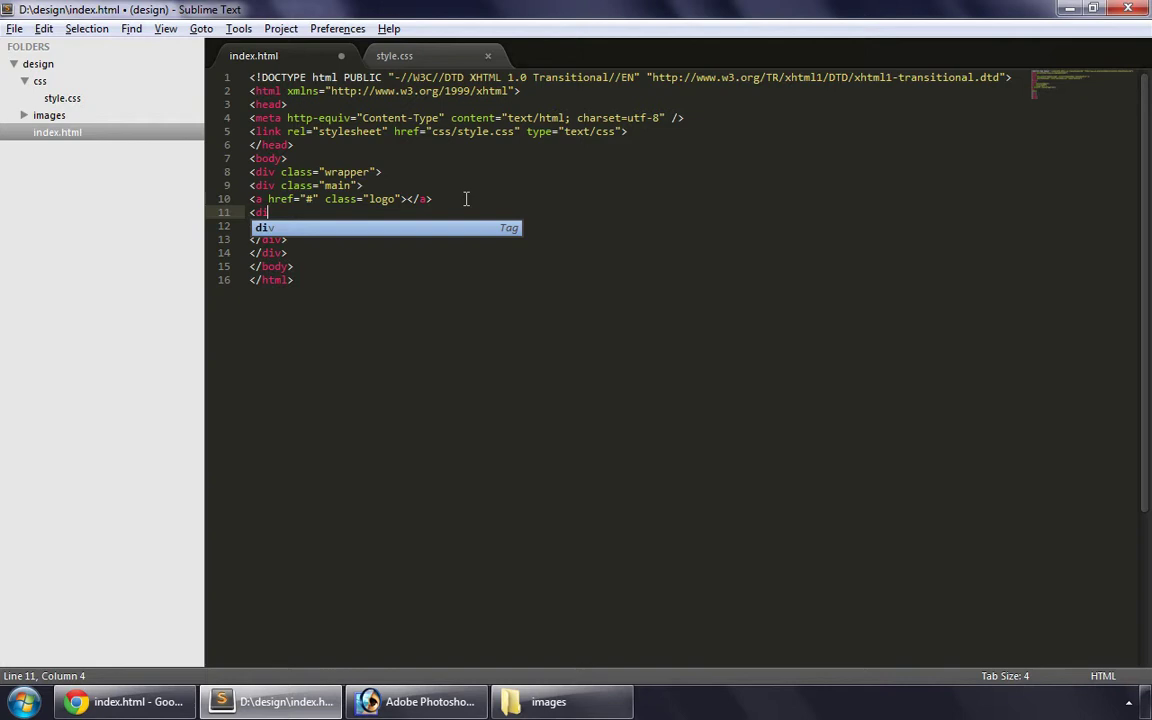
pyautogui.write('v class=')
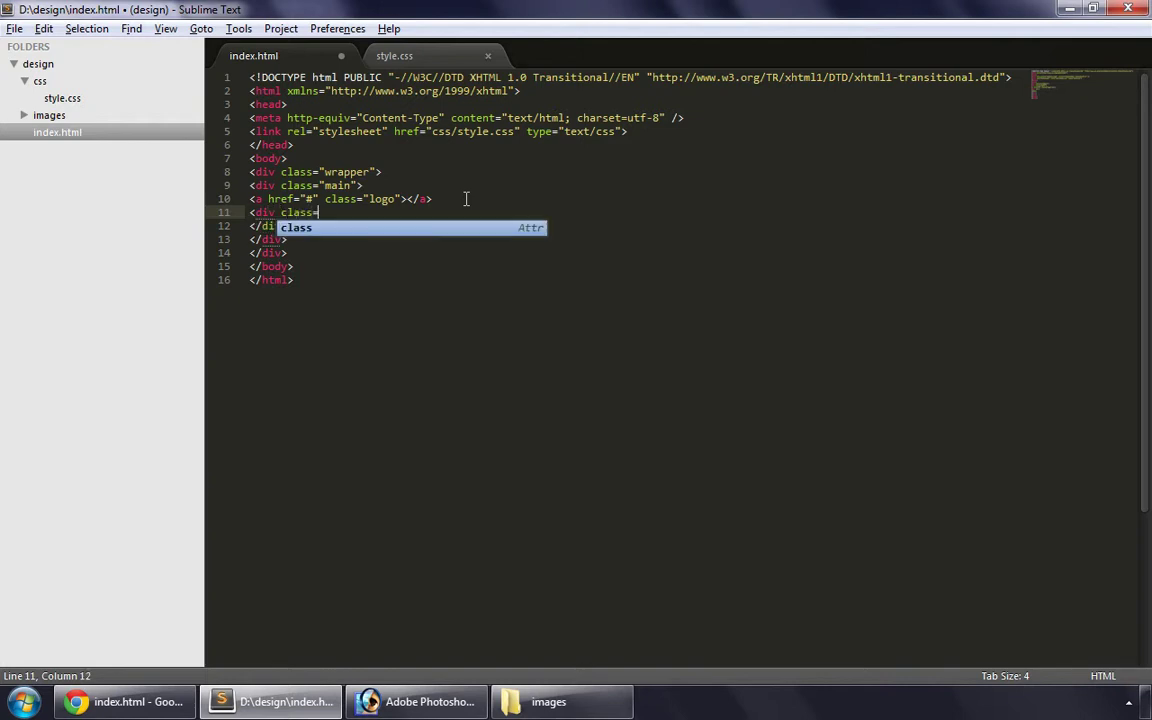
pyautogui.write('"login_btns"')
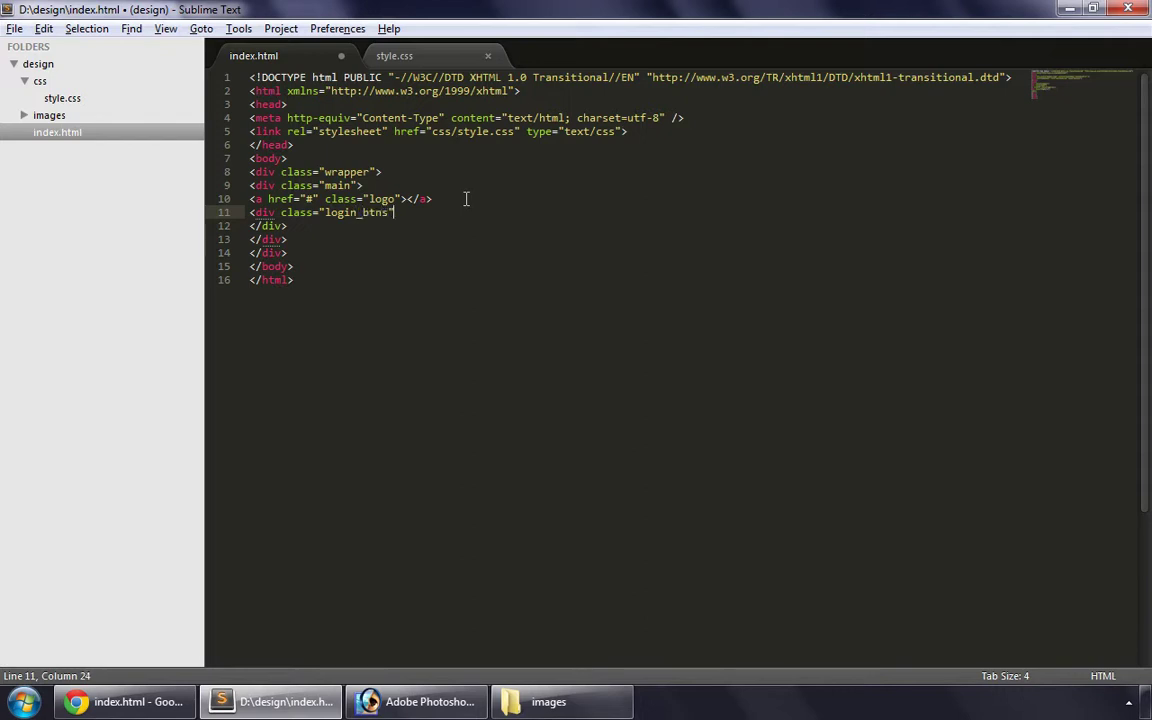
pyautogui.write('></div>')
pyautogui.hotkey('ctrl', 's')
pyautogui.doubleClick(360, 213)
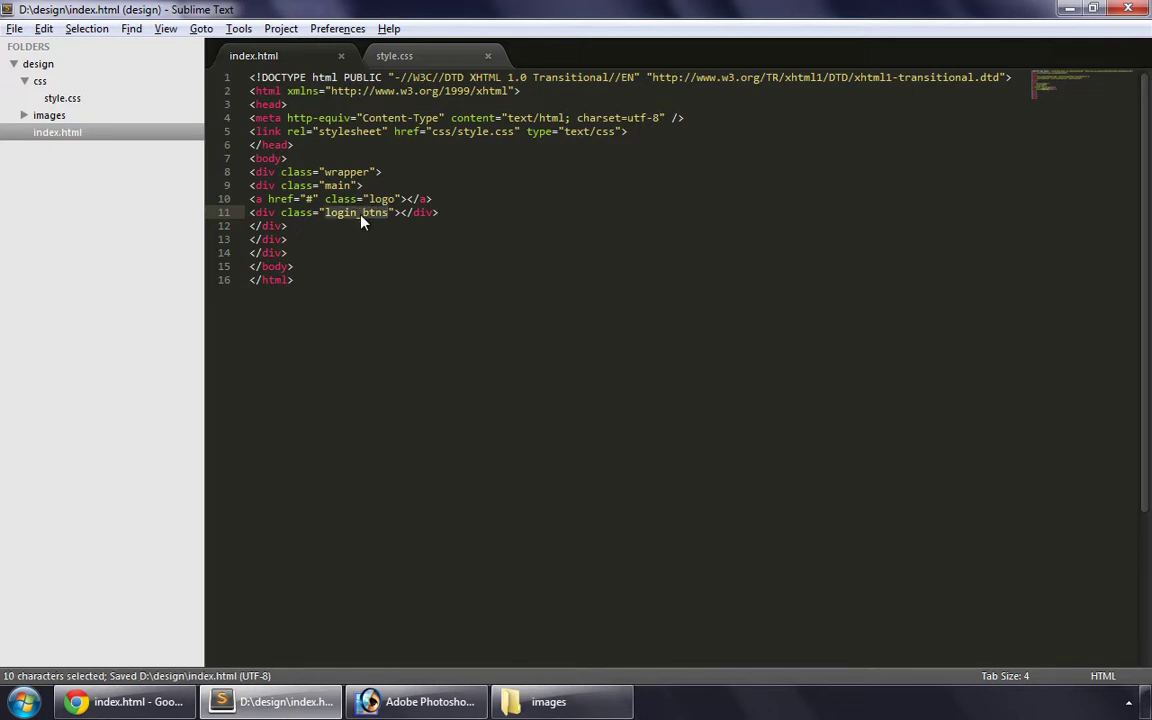
pyautogui.hotkey('ctrl', 'c')
# Step: Add a new .login_btns rule at the end of style.css with float: right
pyautogui.click(407, 58)
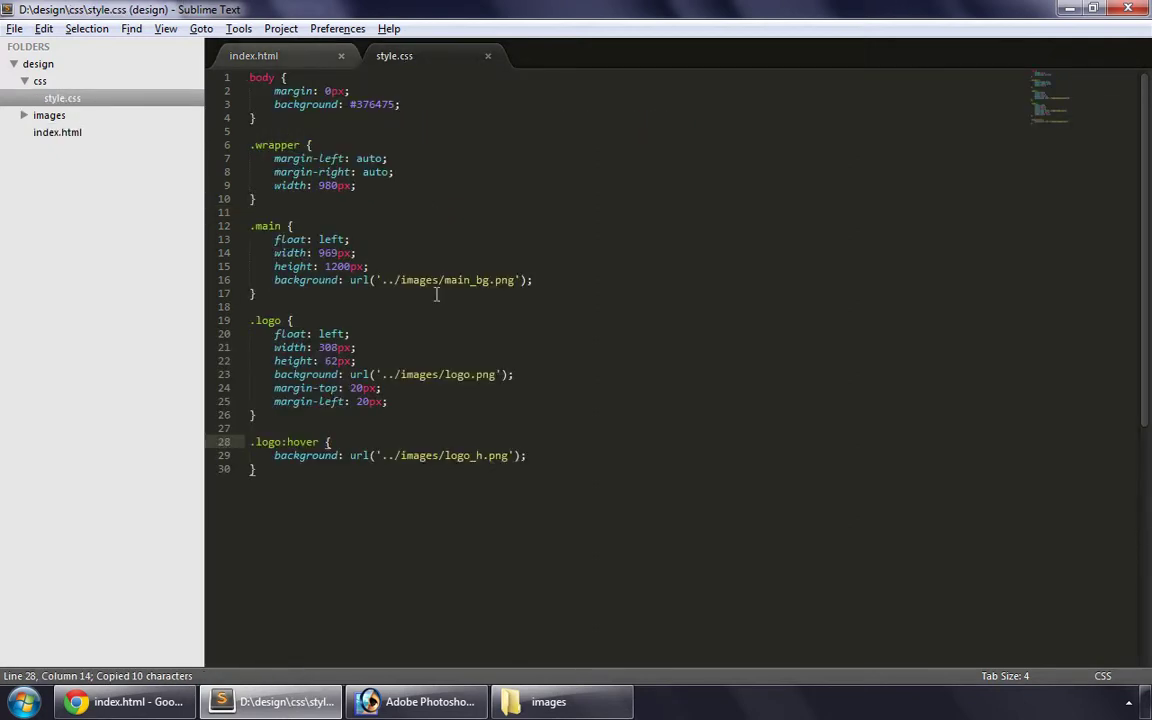
pyautogui.hotkey('ctrl', 'End')
pyautogui.press('Return')
pyautogui.press('Return')
pyautogui.hotkey('ctrl', 'v')
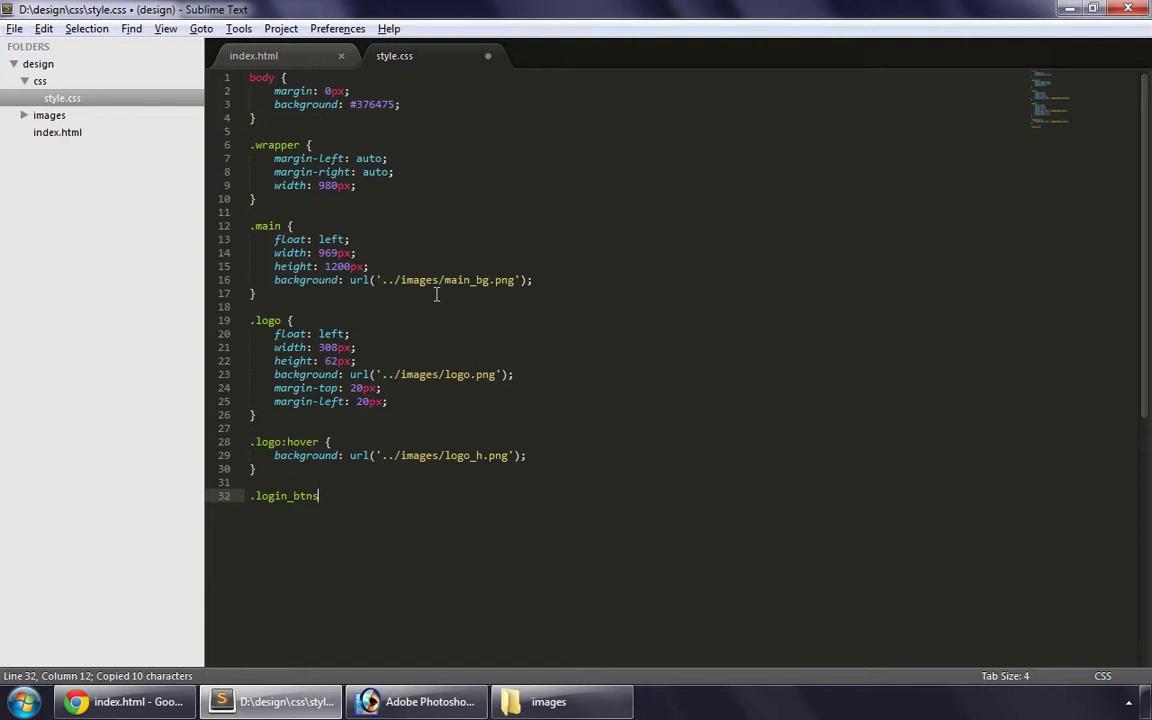
pyautogui.write('{')
pyautogui.press('Return')
pyautogui.write('flo')
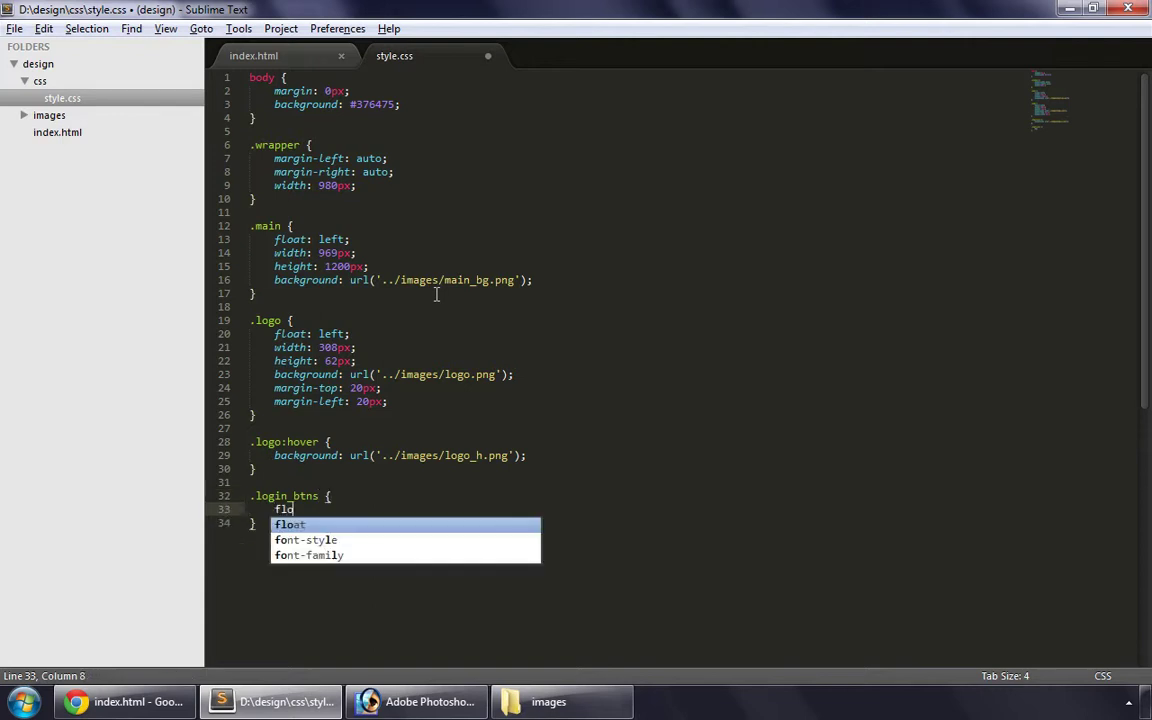
pyautogui.press('Return')
pyautogui.write('l')
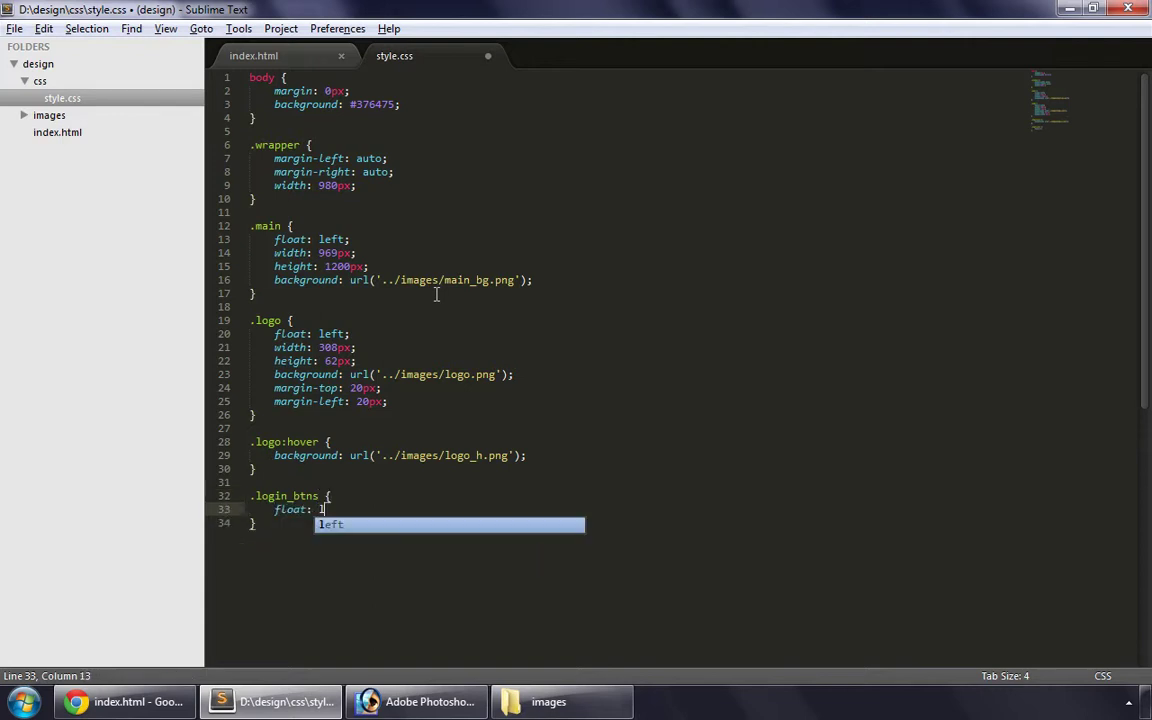
pyautogui.press('Return')
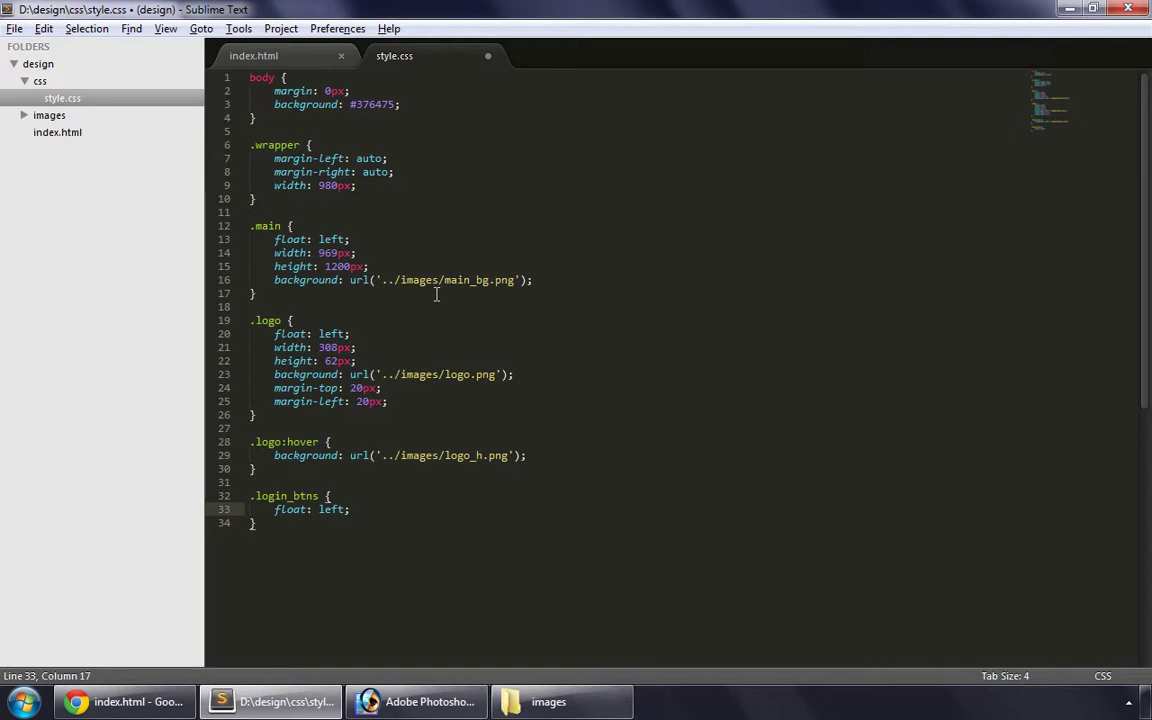
pyautogui.press('Left')
pyautogui.press('BackSpace')
pyautogui.press('BackSpace')
pyautogui.press('BackSpace')
pyautogui.write('right')
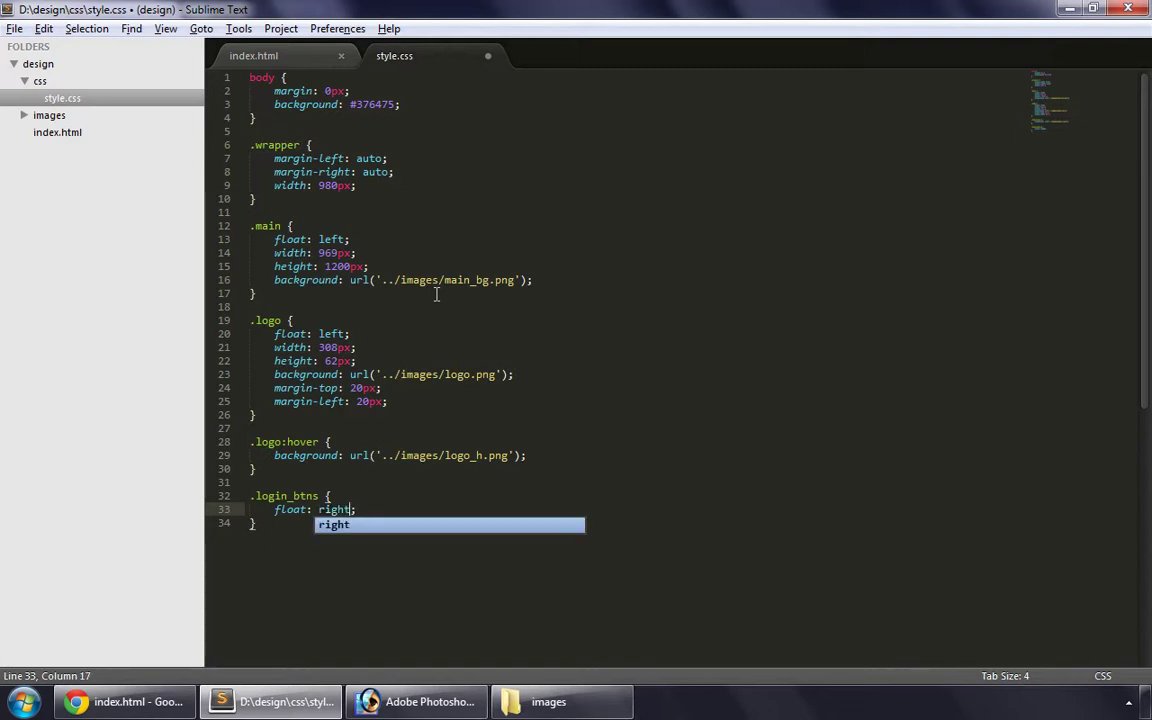
pyautogui.press('Right')
# Step: Give .login_btns a width of 192px and a height of 45px, matching the slice image
pyautogui.press('Return')
pyautogui.write('wi')
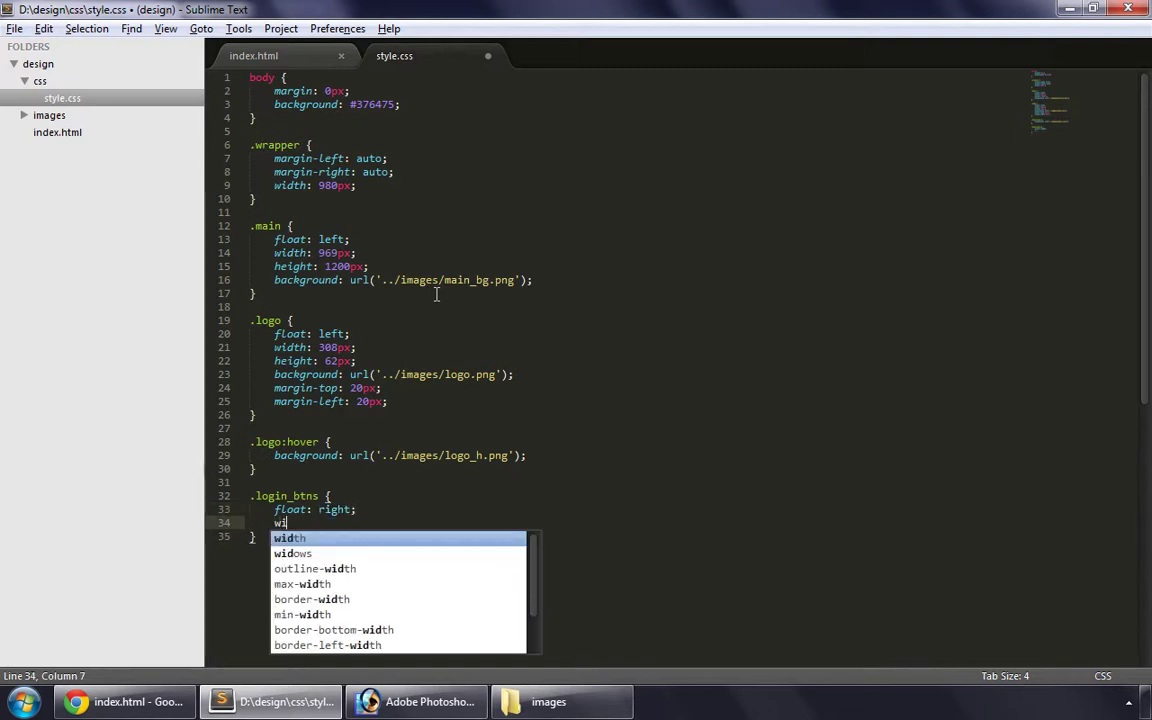
pyautogui.write('dth')
pyautogui.press('Return')
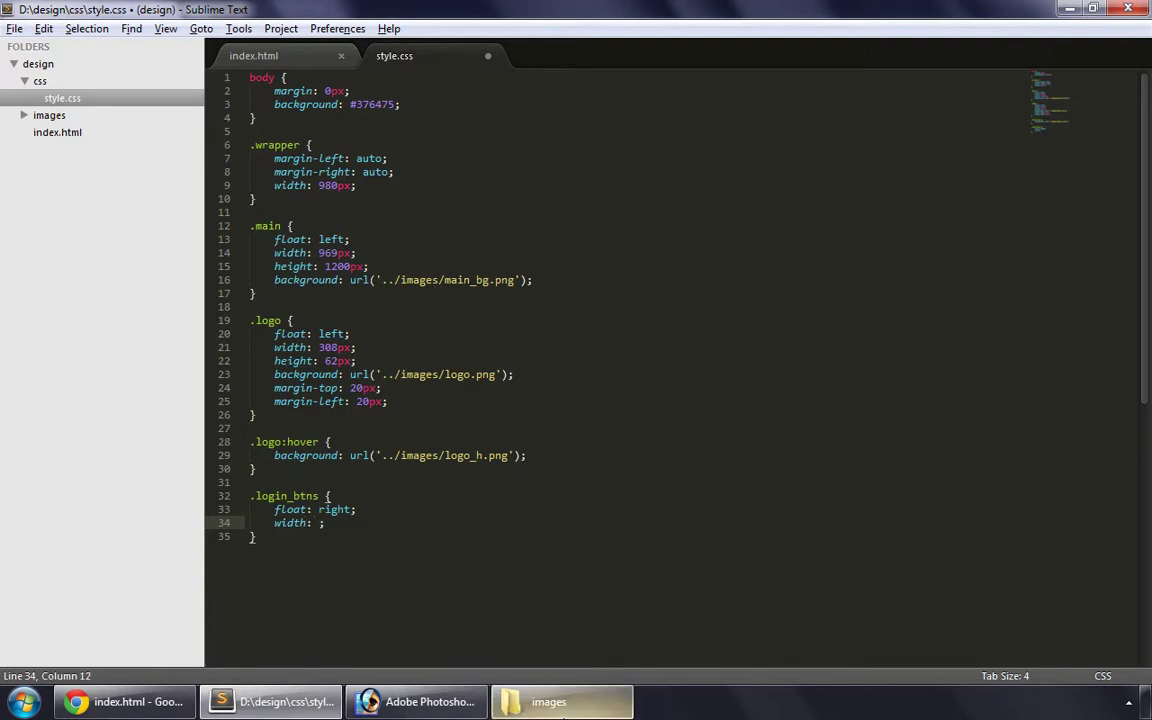
pyautogui.click(548, 702)
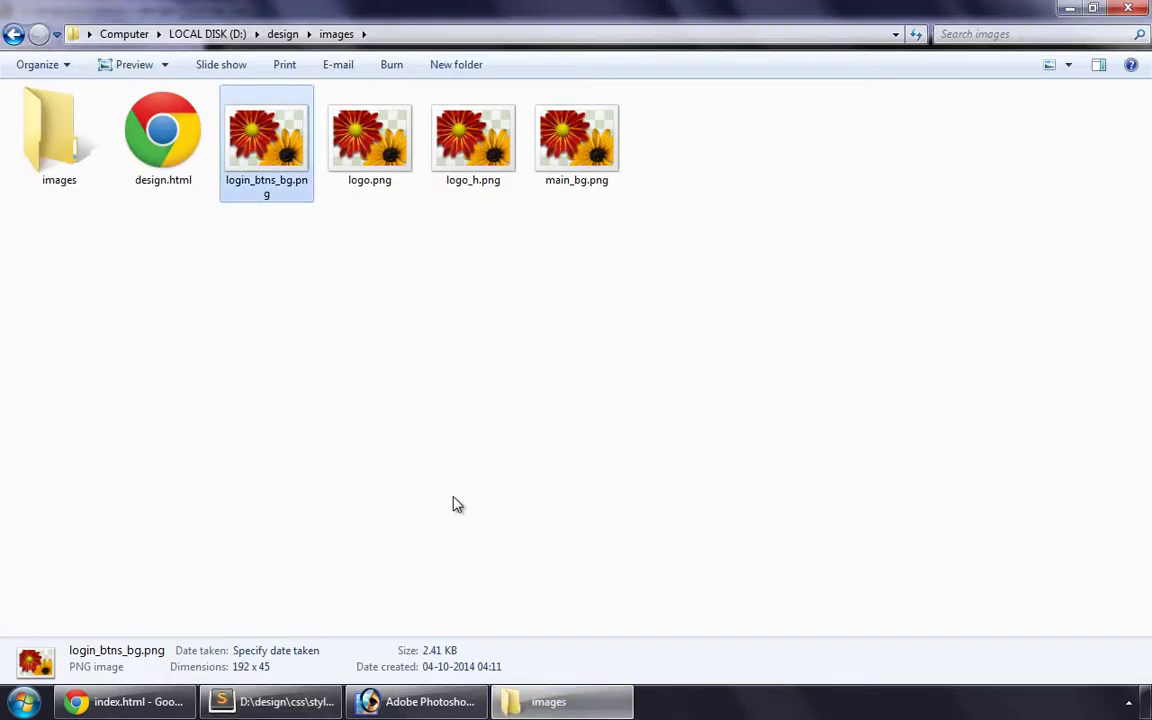
pyautogui.hotkey('alt', 'Tab')
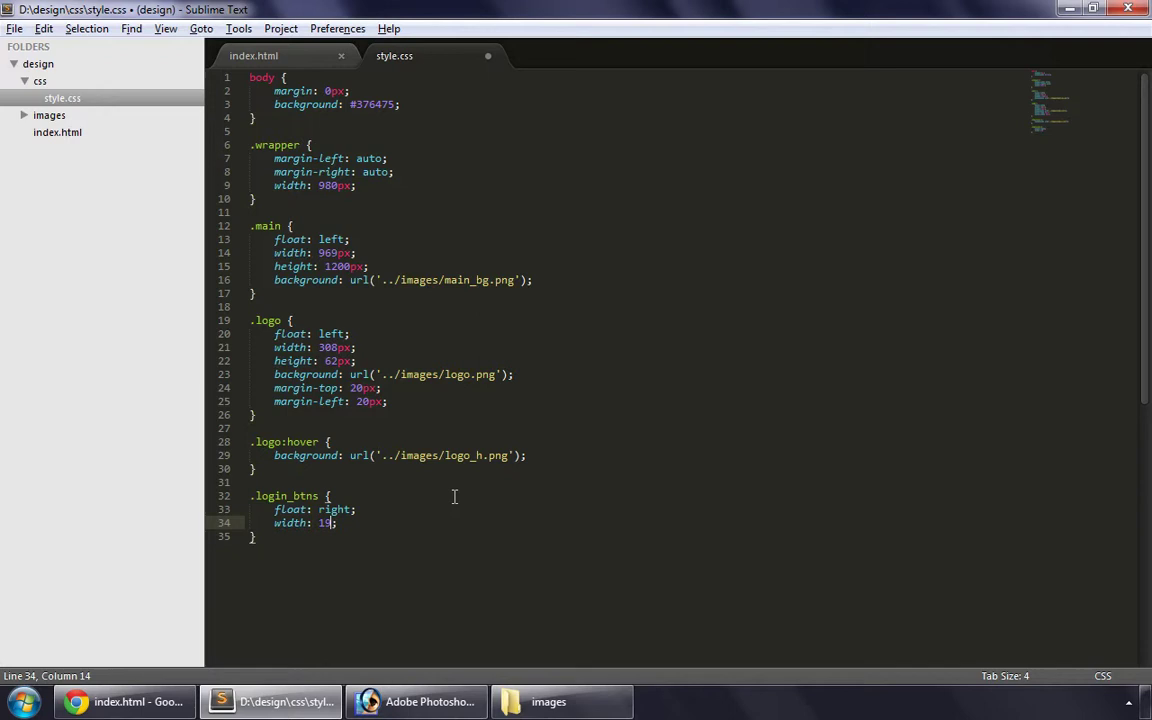
pyautogui.press('End')
pyautogui.press('Return')
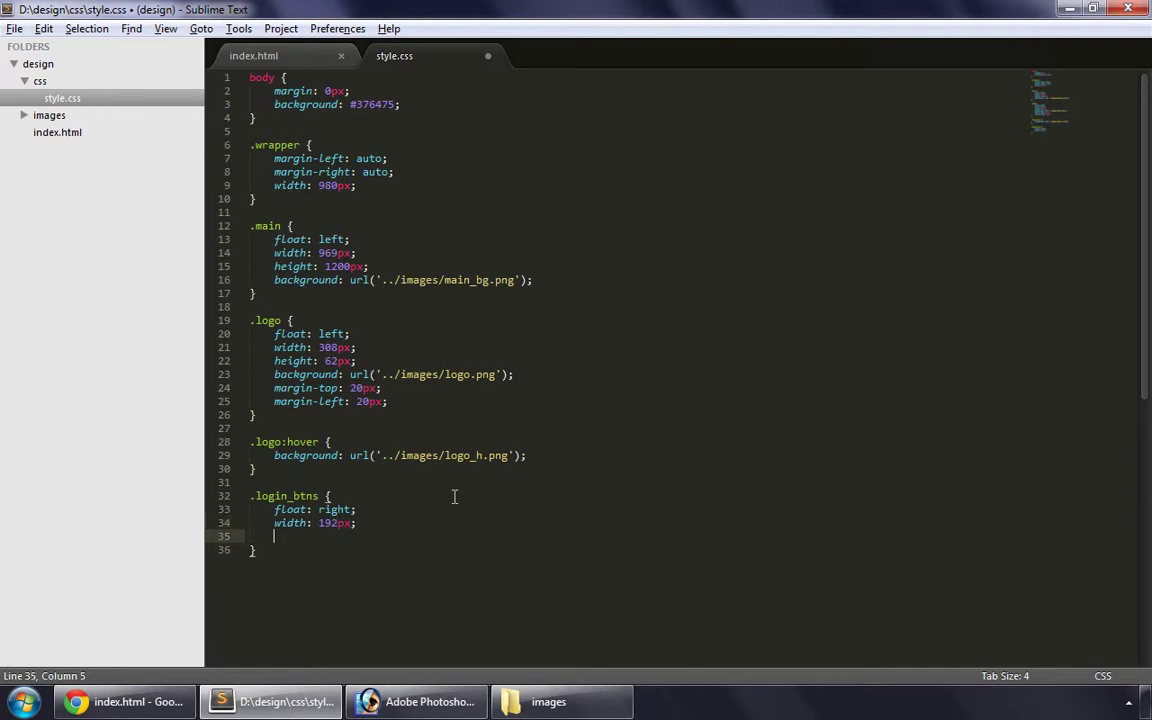
pyautogui.write('h')
pyautogui.press('Return')
pyautogui.hotkey('alt', 'Tab')
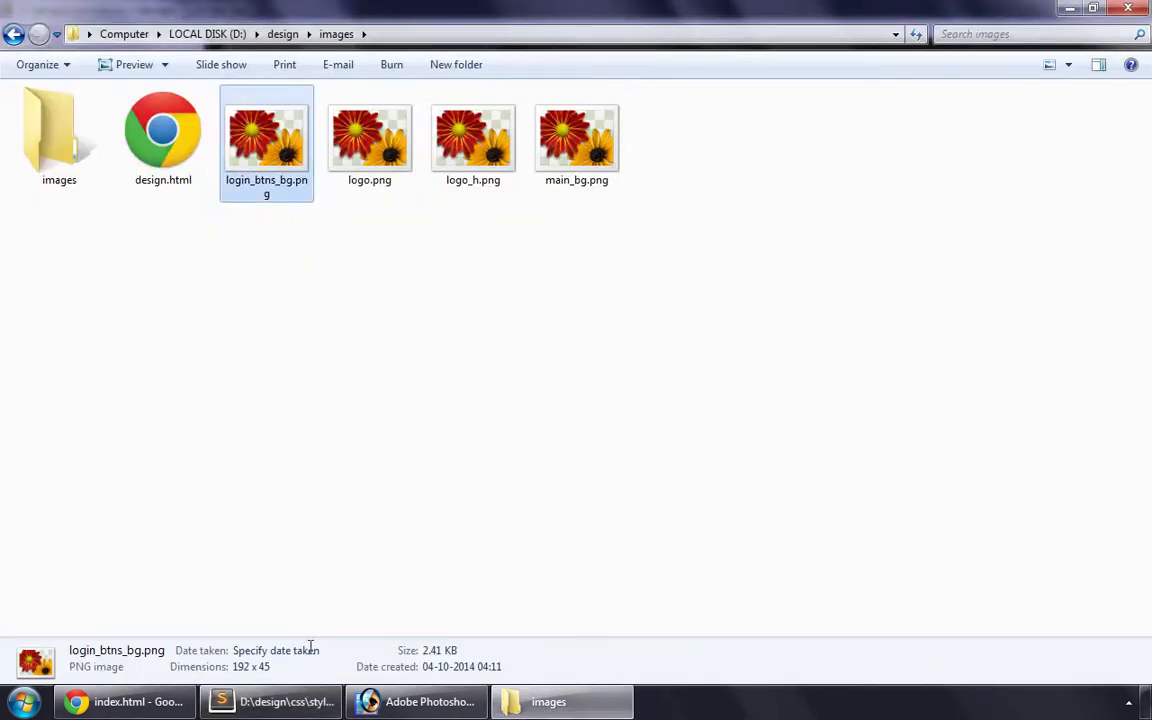
pyautogui.hotkey('alt', 'Tab')
pyautogui.write('45p')
pyautogui.press('Return')
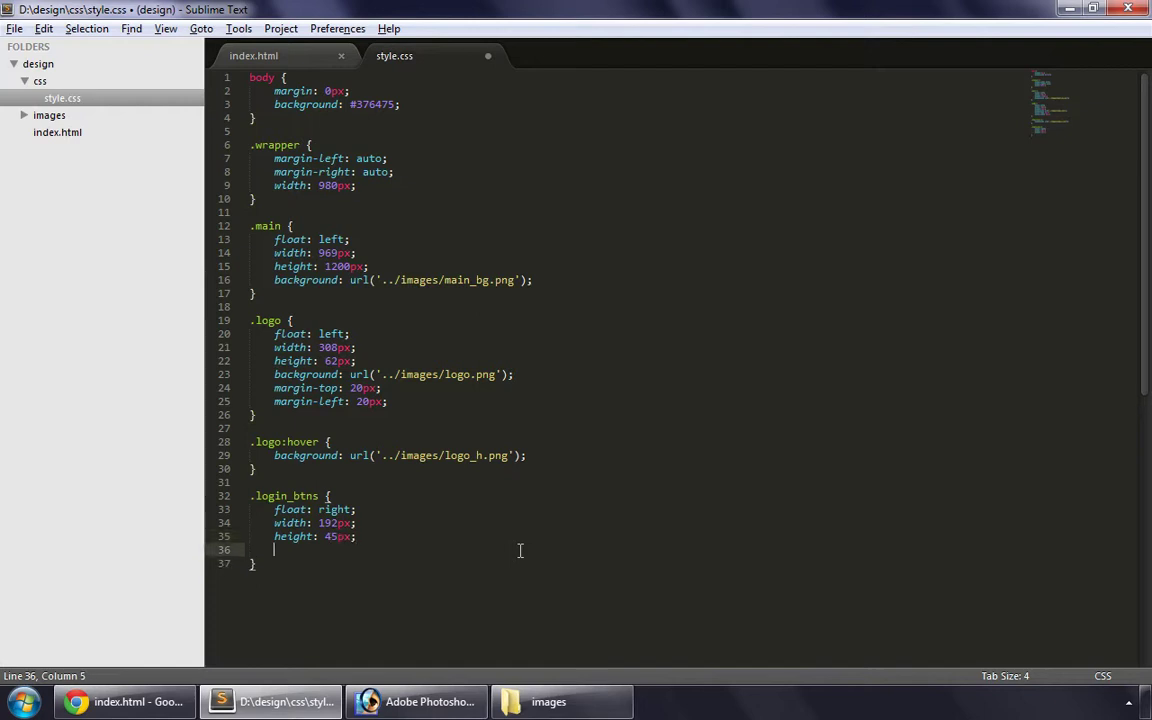
# Step: Copy the logo hover background declaration into .login_btns and save the stylesheet
pyautogui.click(575, 452)
pyautogui.hotkey('shift', 'Home')
pyautogui.hotkey('ctrl', 'c')
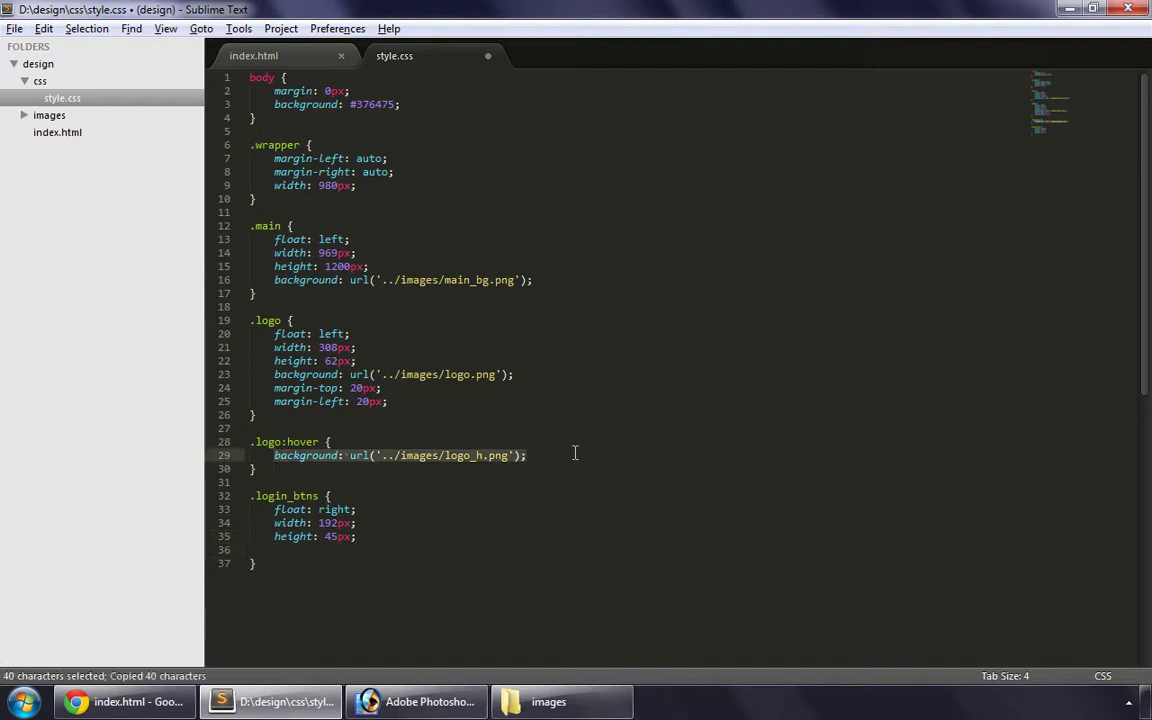
pyautogui.click(434, 548)
pyautogui.hotkey('ctrl', 'v')
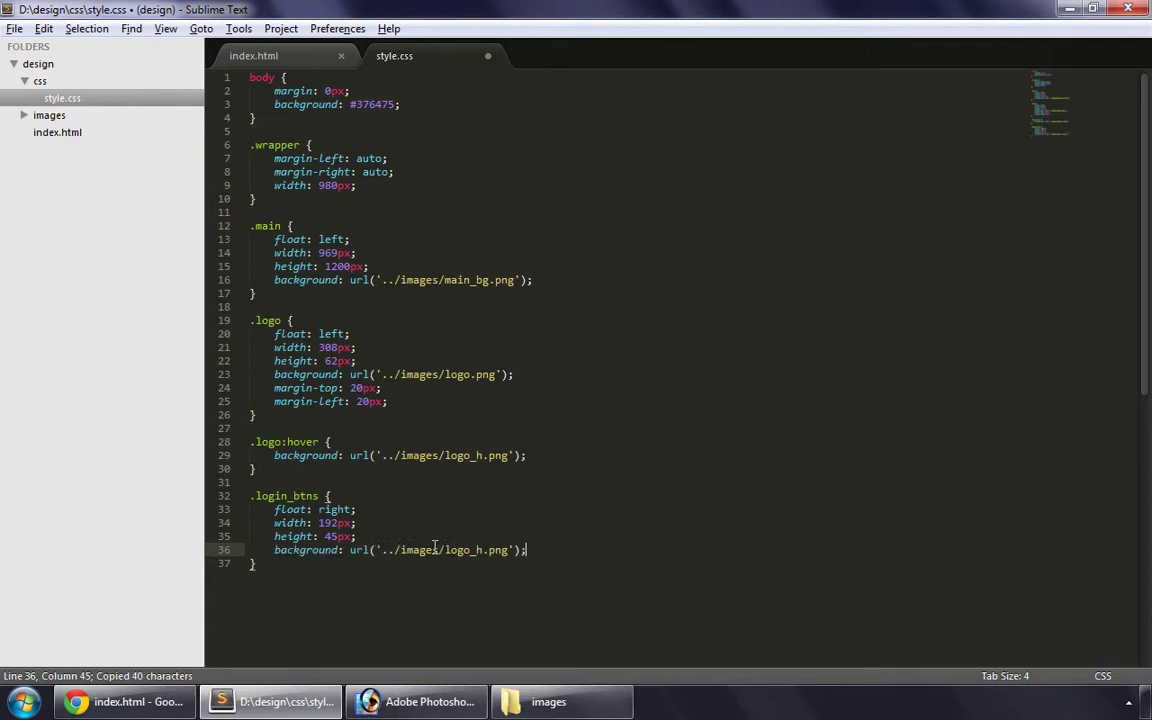
pyautogui.hotkey('ctrl', 's')
# Step: Point the .login_btns background at login_btns_bg.png instead of logo_h, and save
pyautogui.hotkey('alt', 'Tab')
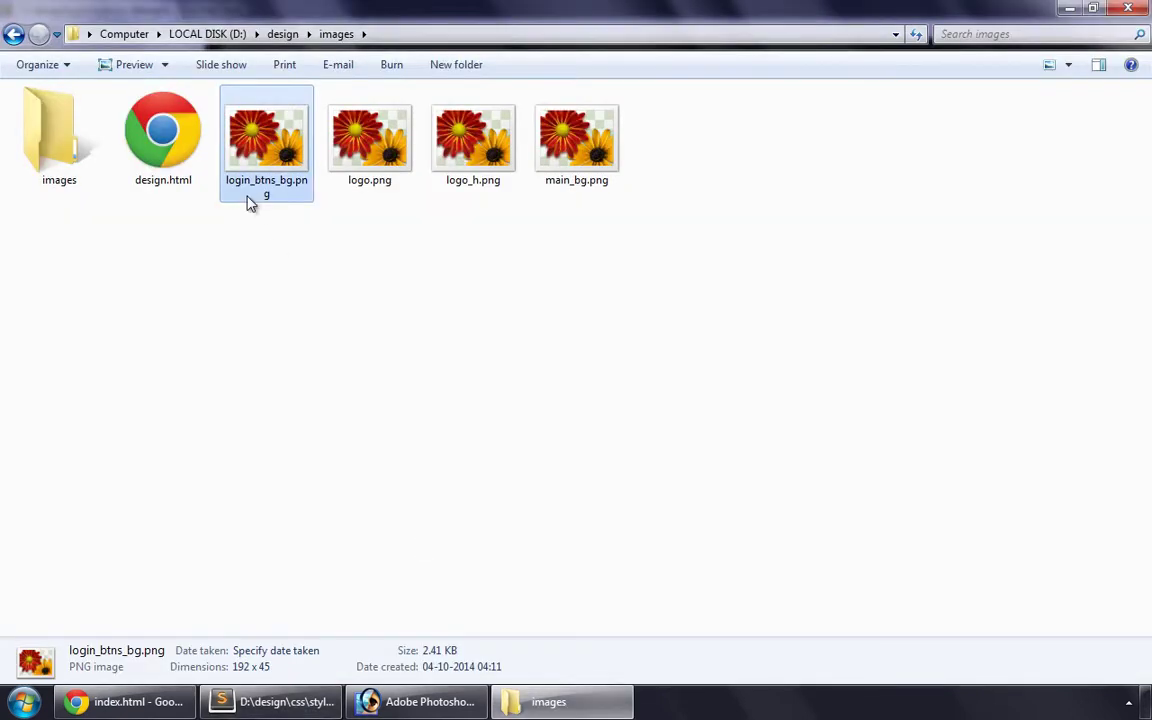
pyautogui.click(248, 196)
pyautogui.press('Escape')
pyautogui.hotkey('alt', 'Tab')
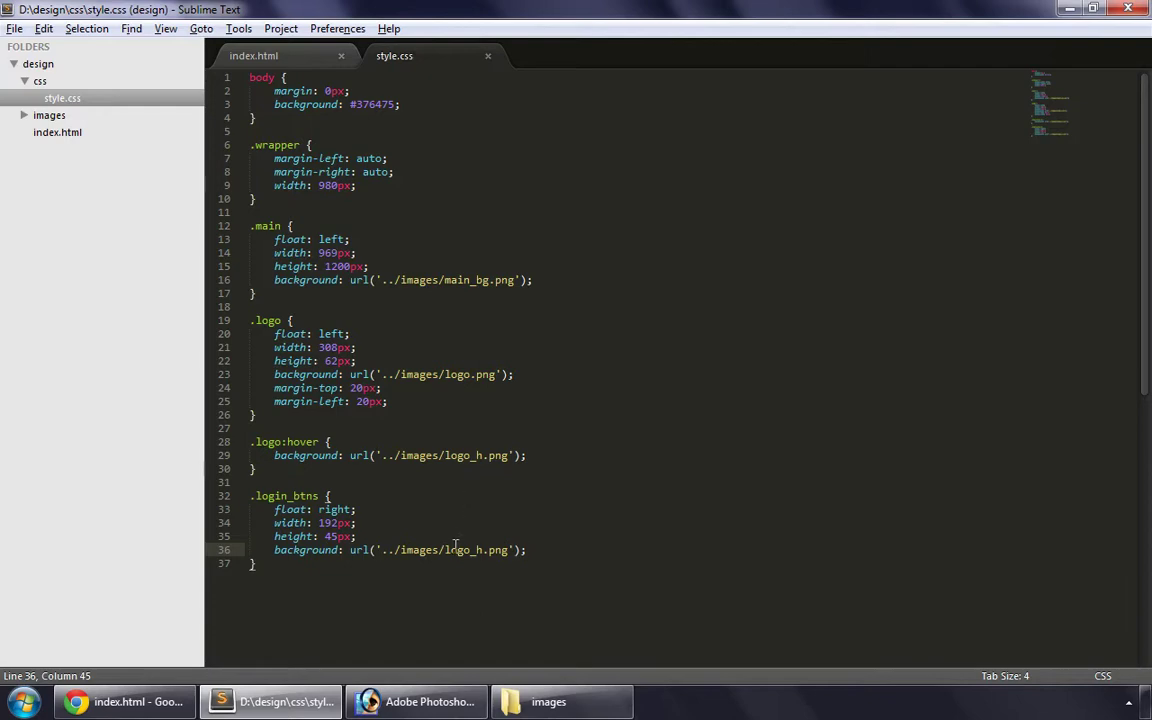
pyautogui.doubleClick(455, 549)
pyautogui.hotkey('ctrl', 'v')
pyautogui.hotkey('ctrl', 's')
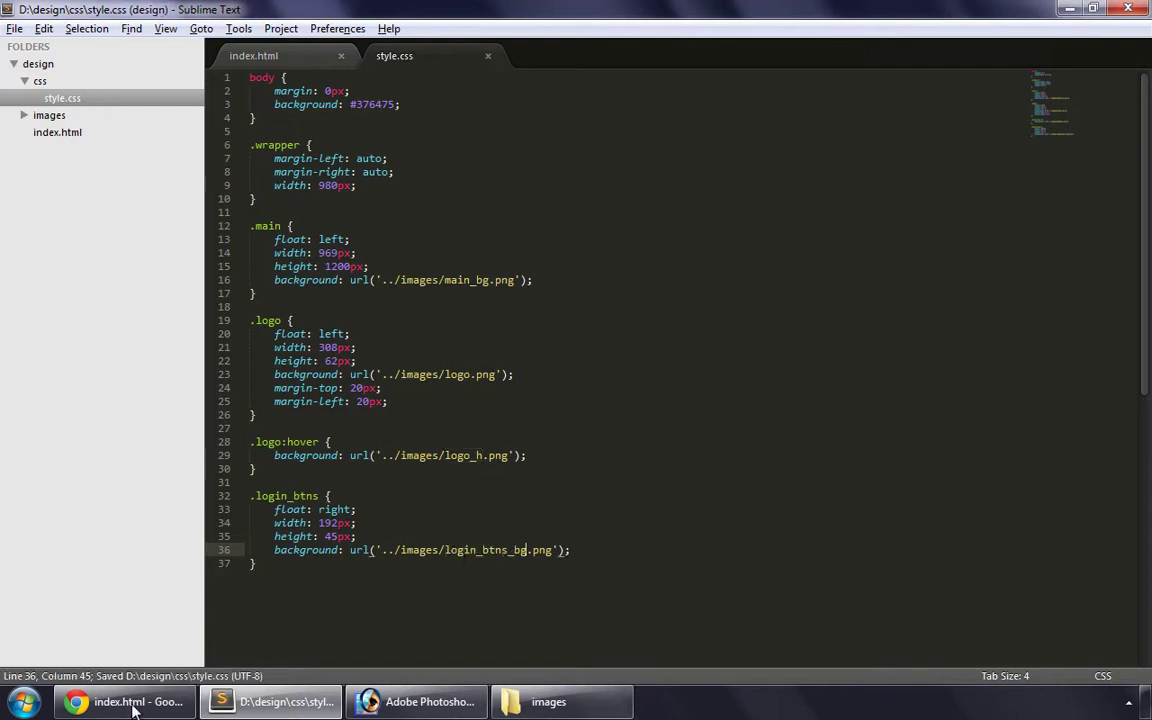
pyautogui.hotkey('alt', 'Tab')
# Step: Add a 20px margin-right to .login_btns, save, and reload Chrome to check the inset
pyautogui.click(68, 40)
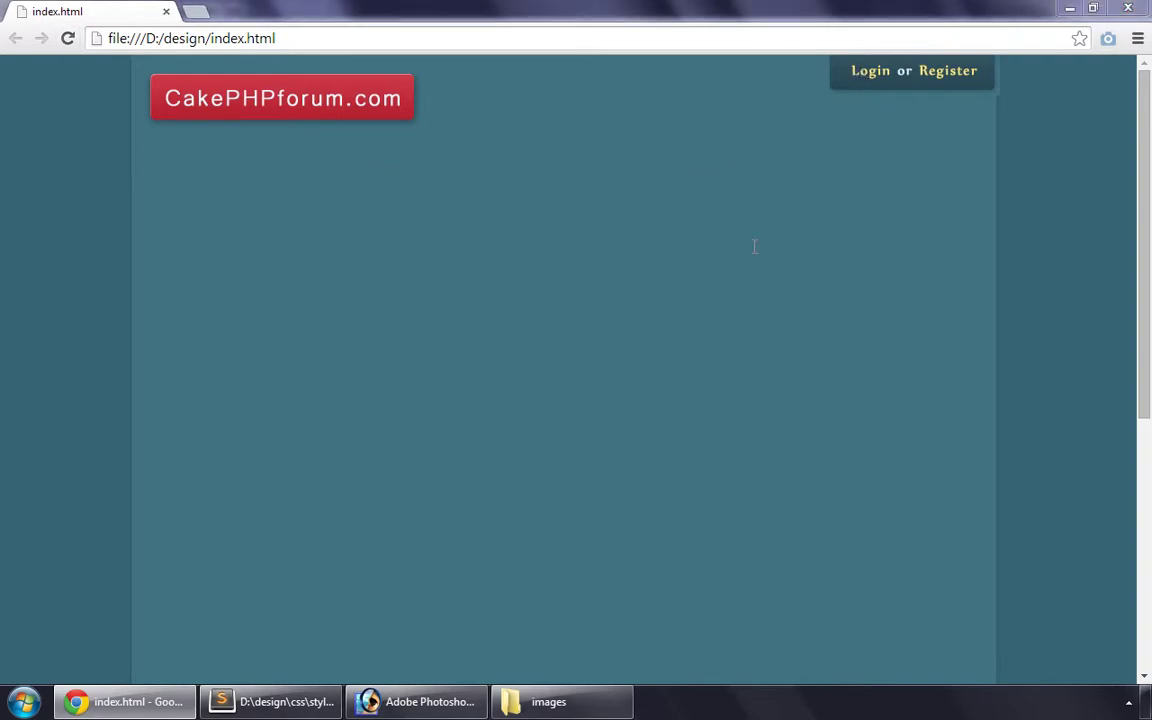
pyautogui.hotkey('alt', 'Tab')
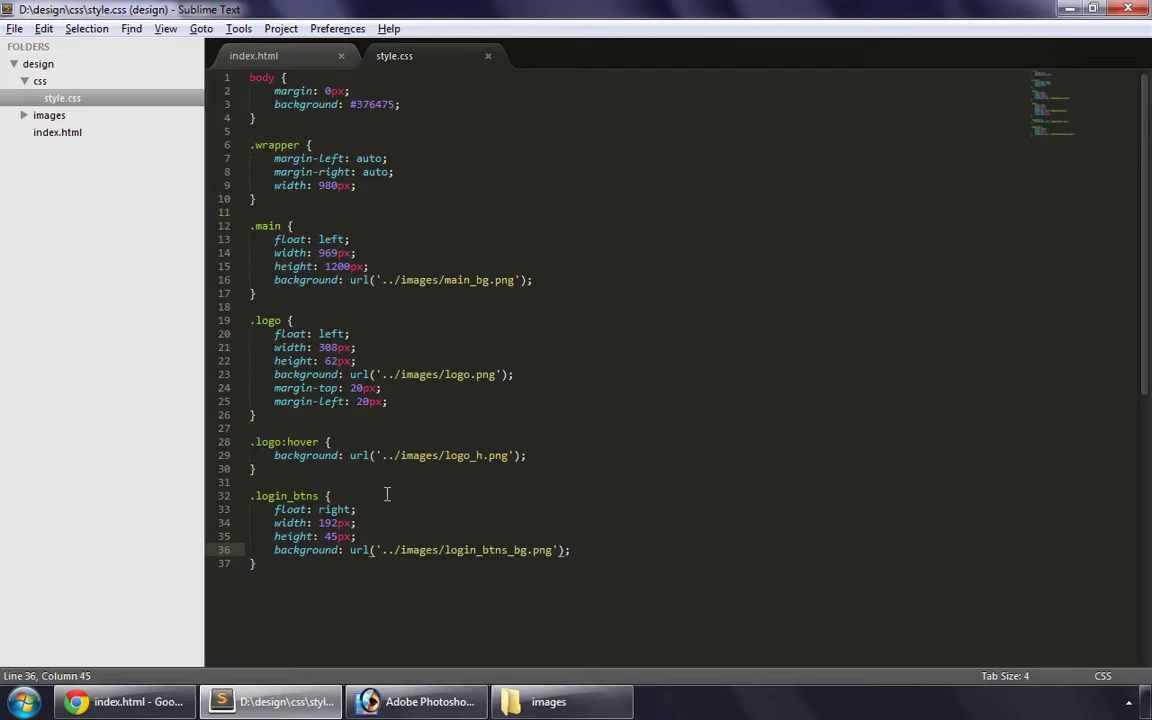
pyautogui.click(387, 494)
pyautogui.press('Return')
pyautogui.write('ma')
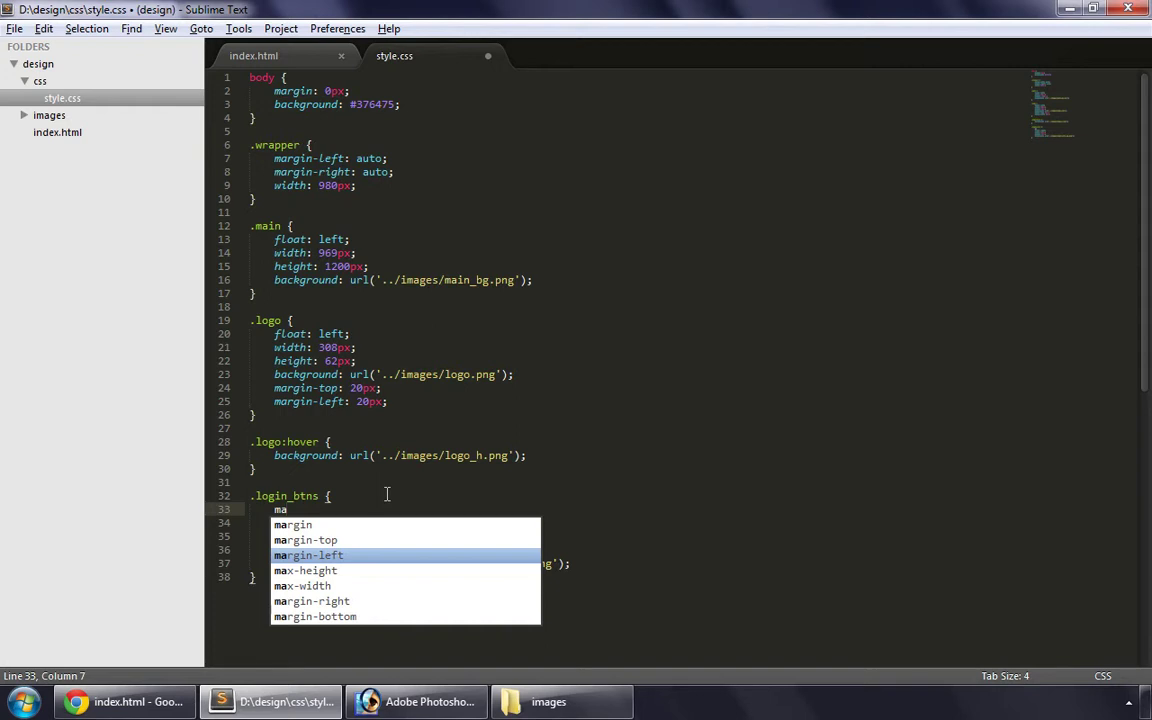
pyautogui.press('Down')
pyautogui.press('Down')
pyautogui.press('Down')
pyautogui.press('Return')
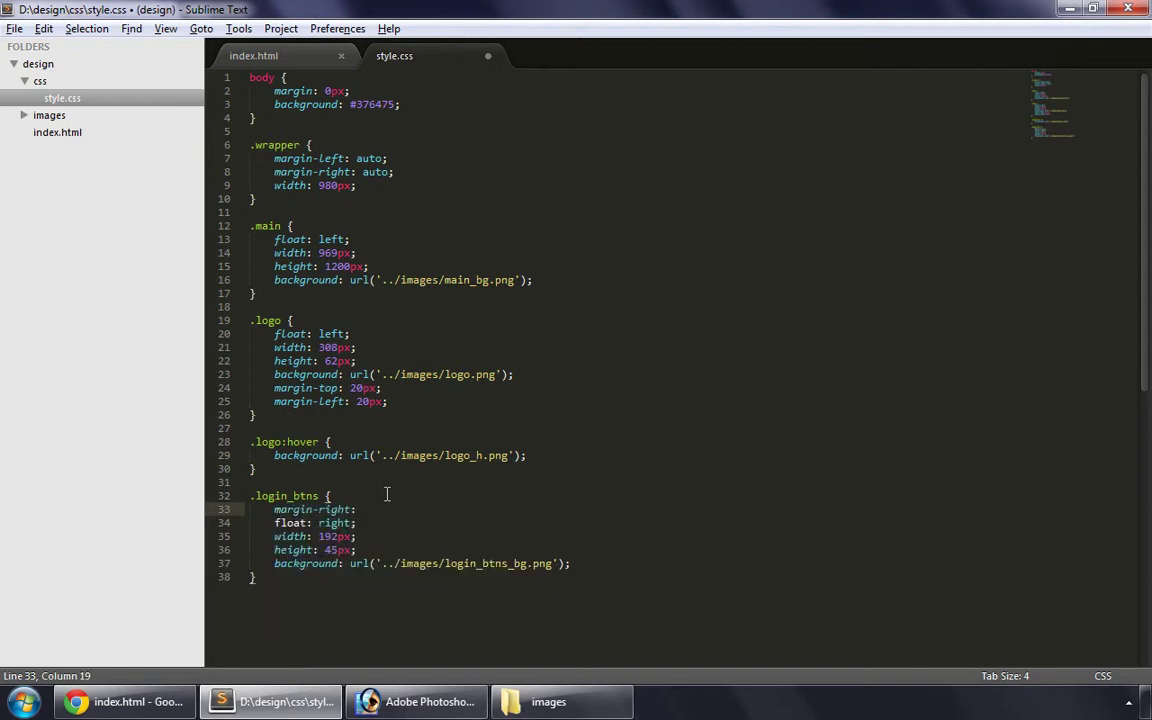
pyautogui.write(';')
pyautogui.hotkey('ctrl', 's')
pyautogui.hotkey('alt', 'Tab')
pyautogui.press('F5')
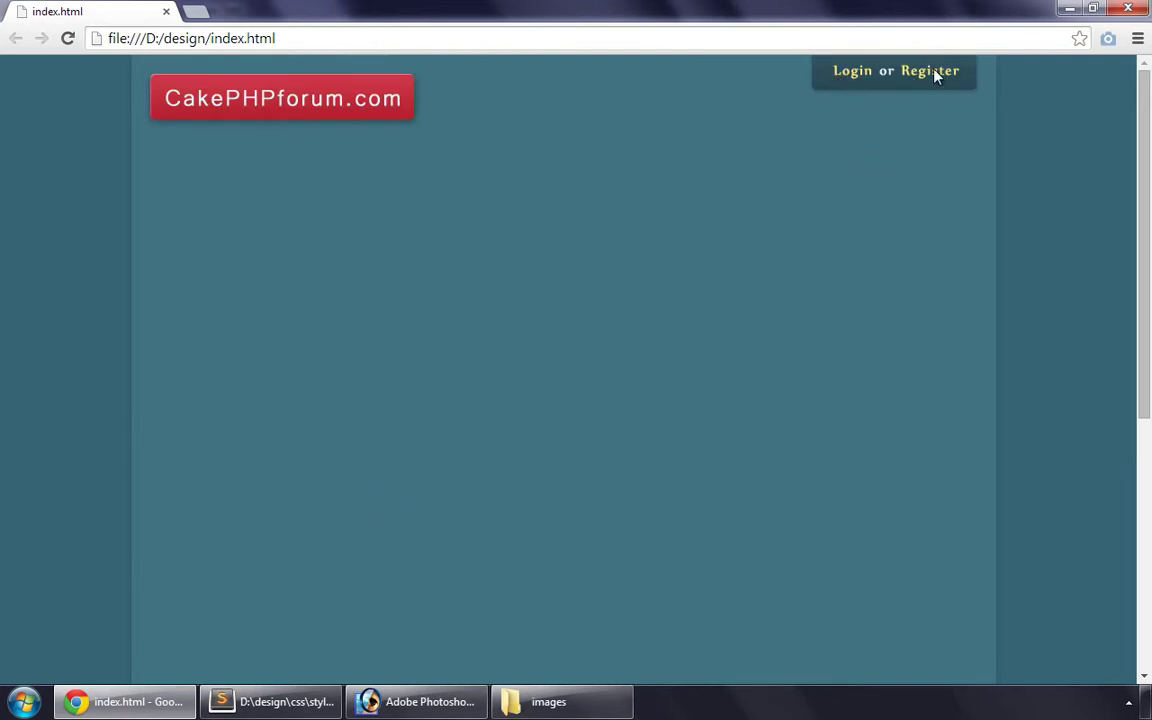
# Step: Hide the Login or Register text layer in the Photoshop design
pyautogui.click(447, 700)
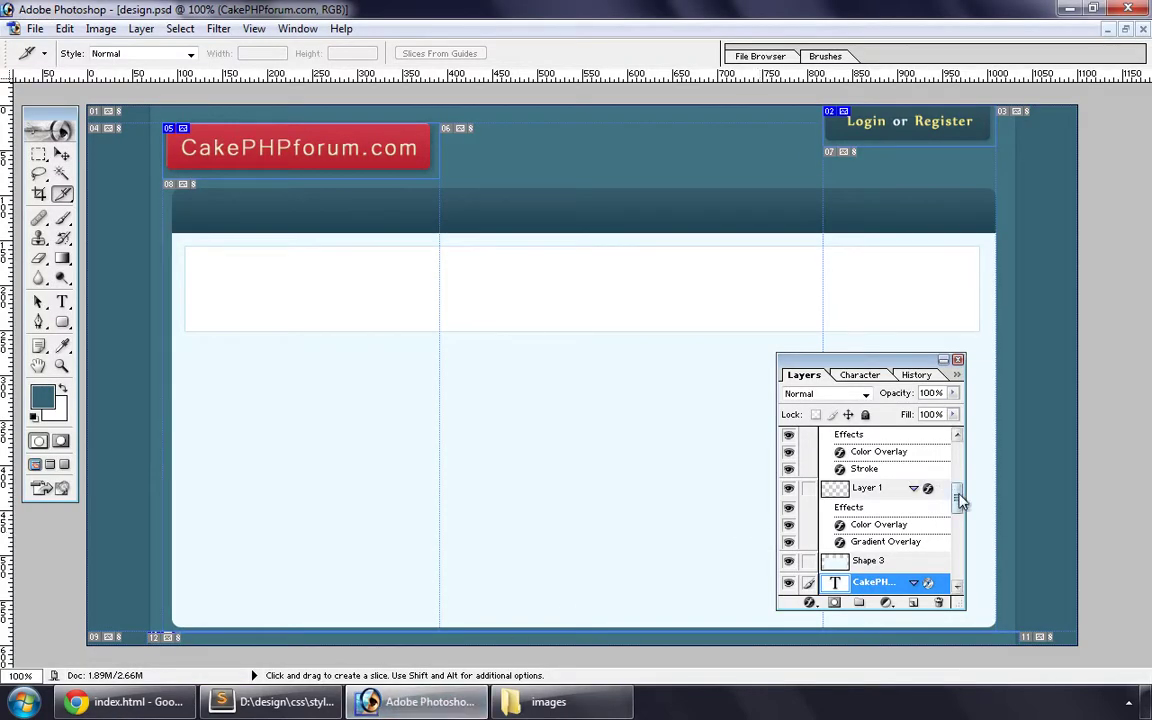
pyautogui.moveTo(957, 496); pyautogui.dragTo(957, 453)
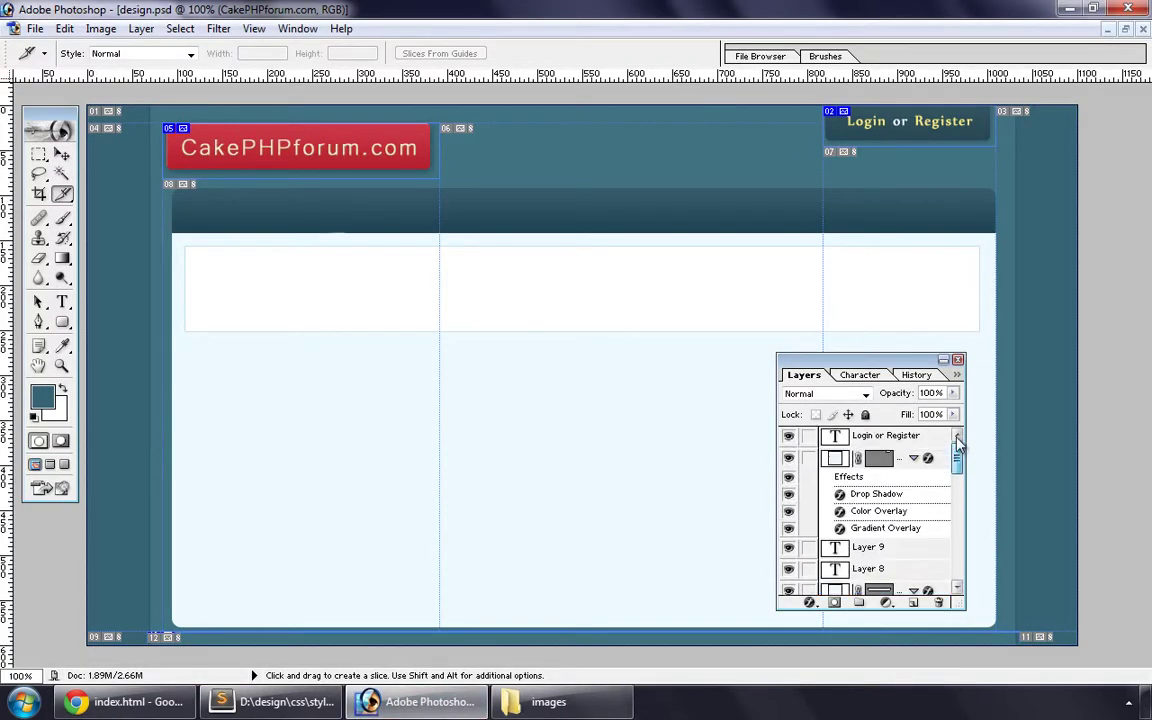
pyautogui.click(790, 438)
# Step: Re-export all slices via Save for Web, replacing the previous image files
pyautogui.hotkey('ctrl', 'alt', 'shift', 's')
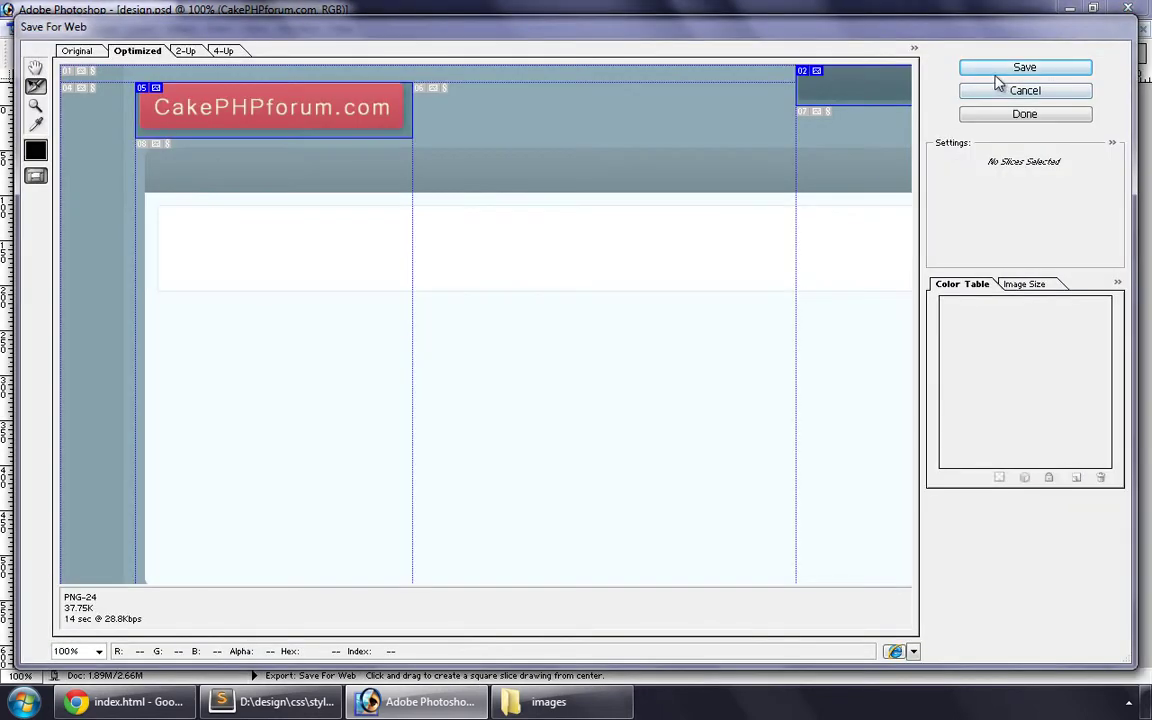
pyautogui.click(992, 70)
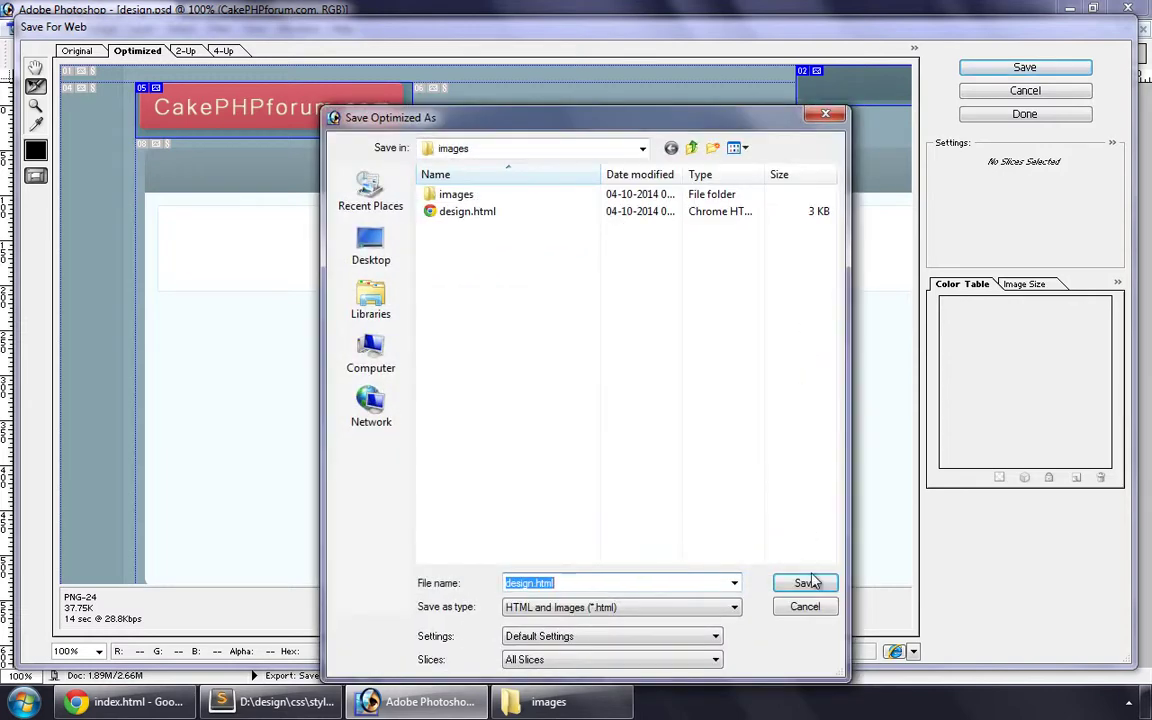
pyautogui.click(805, 582)
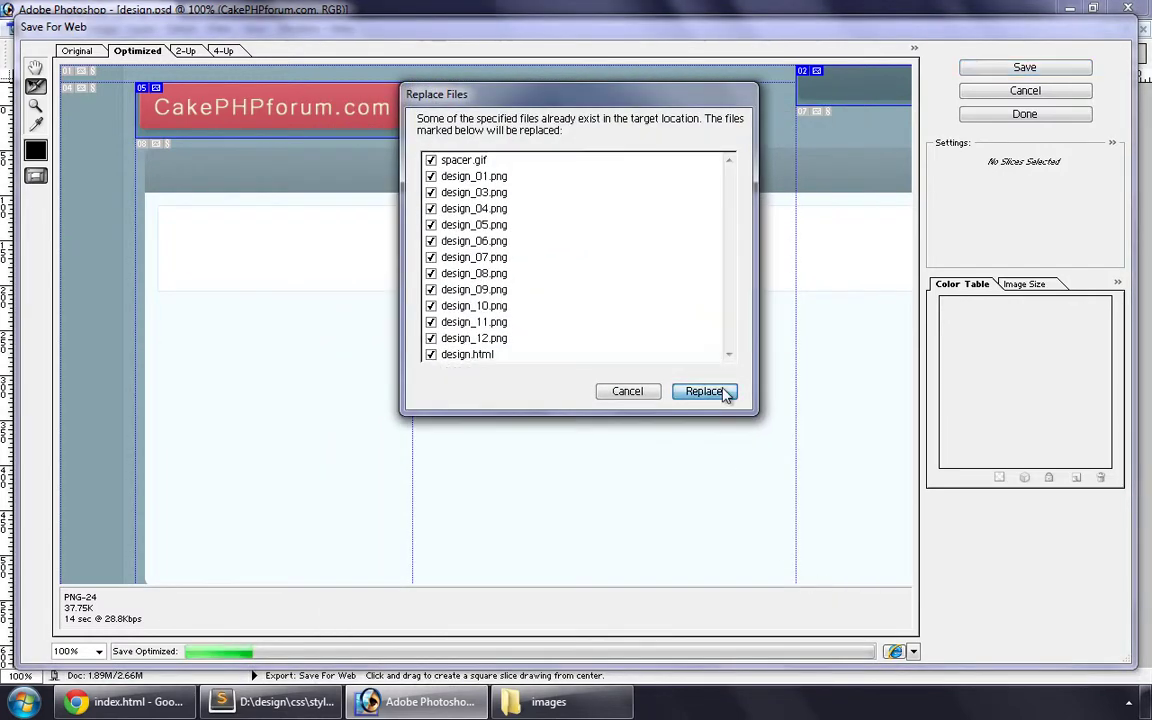
pyautogui.click(722, 392)
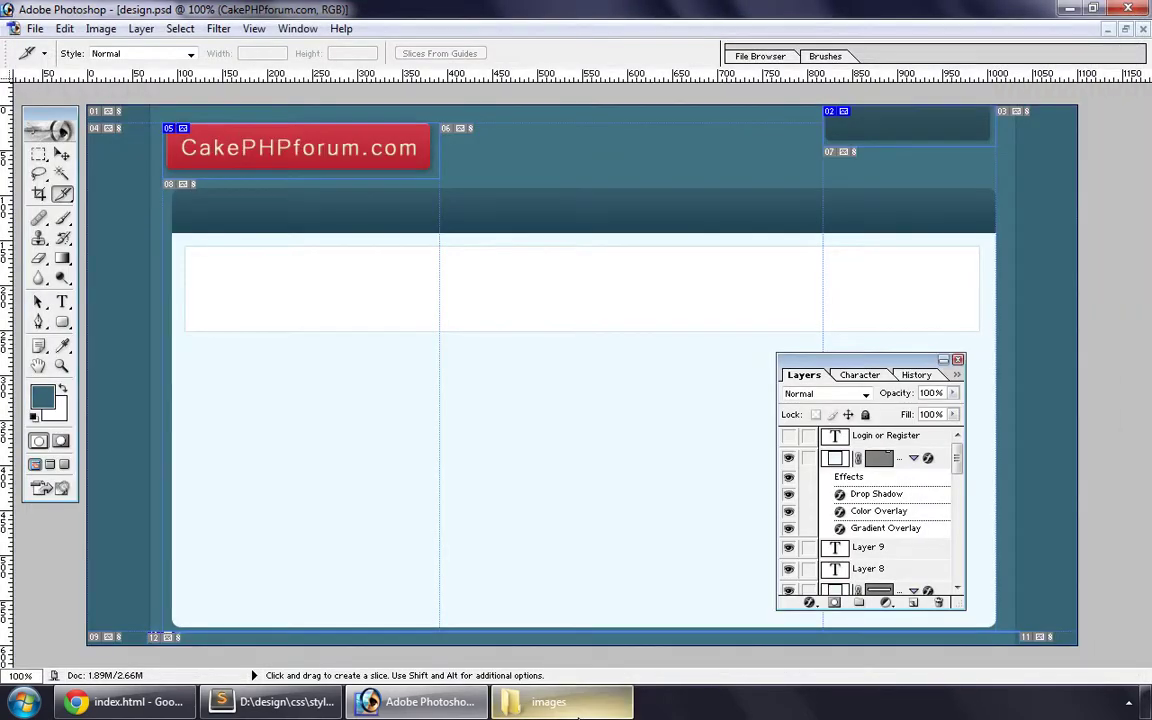
# Step: Move the new design_02.png from the exported subfolder into the parent images folder
pyautogui.click(548, 701)
pyautogui.doubleClick(62, 165)
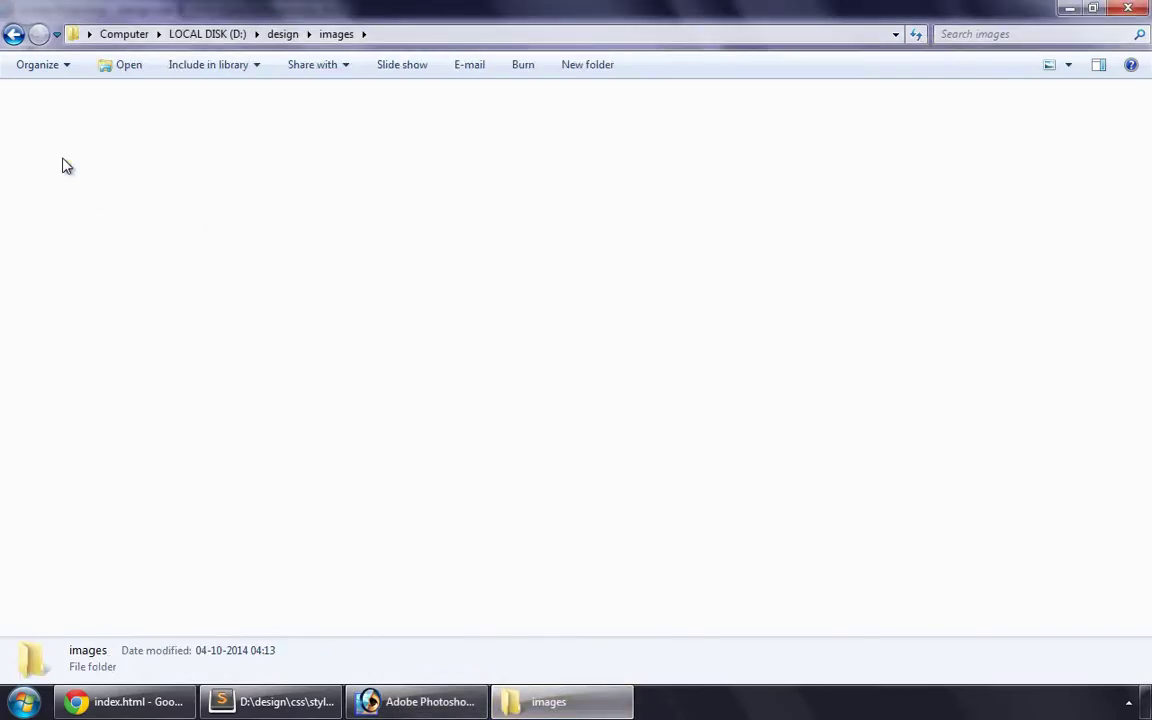
pyautogui.click(155, 162)
pyautogui.hotkey('ctrl', 'x')
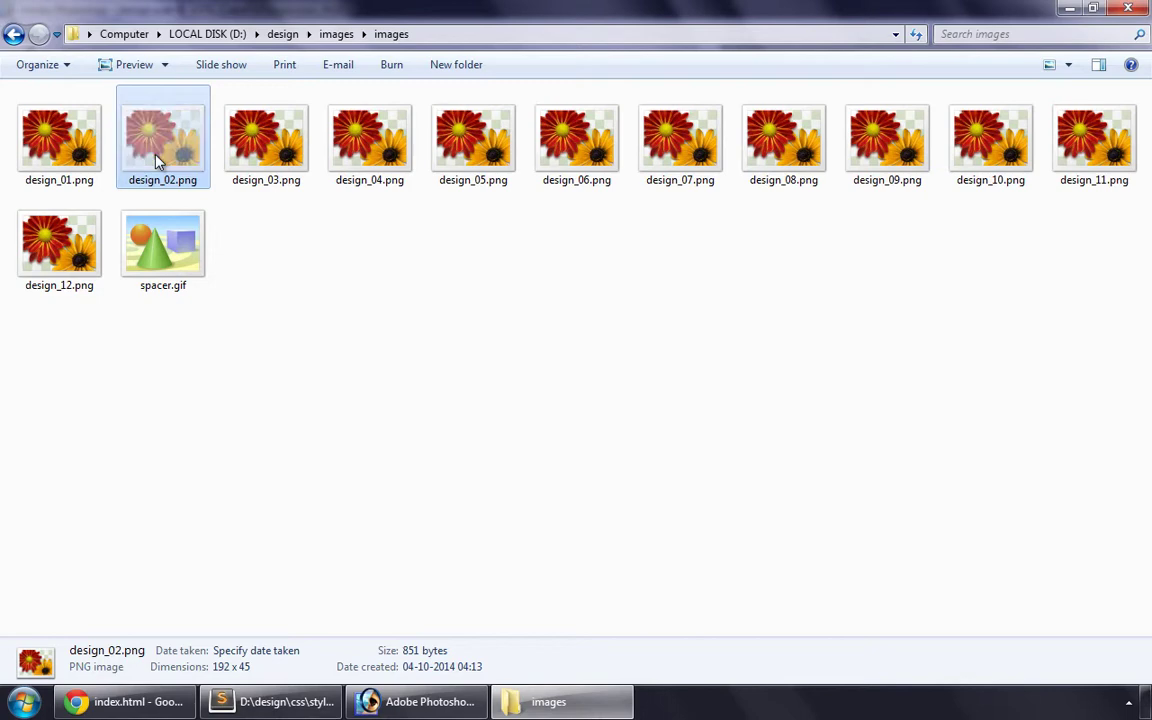
pyautogui.click(336, 34)
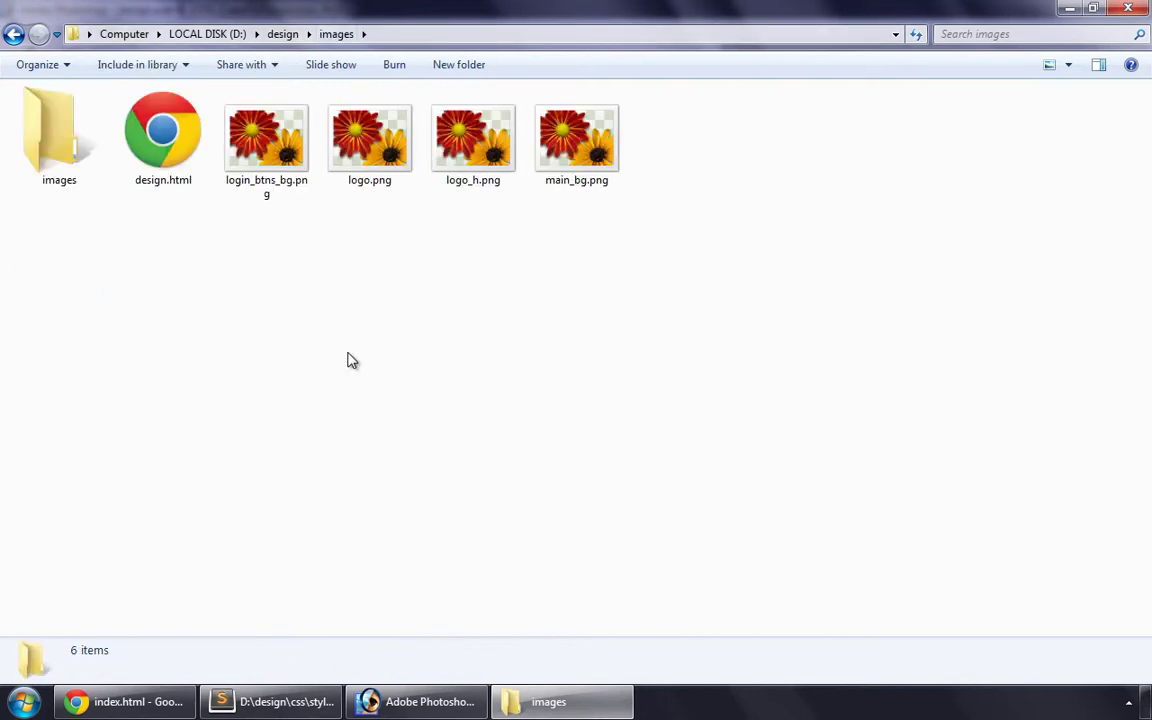
pyautogui.hotkey('ctrl', 'v')
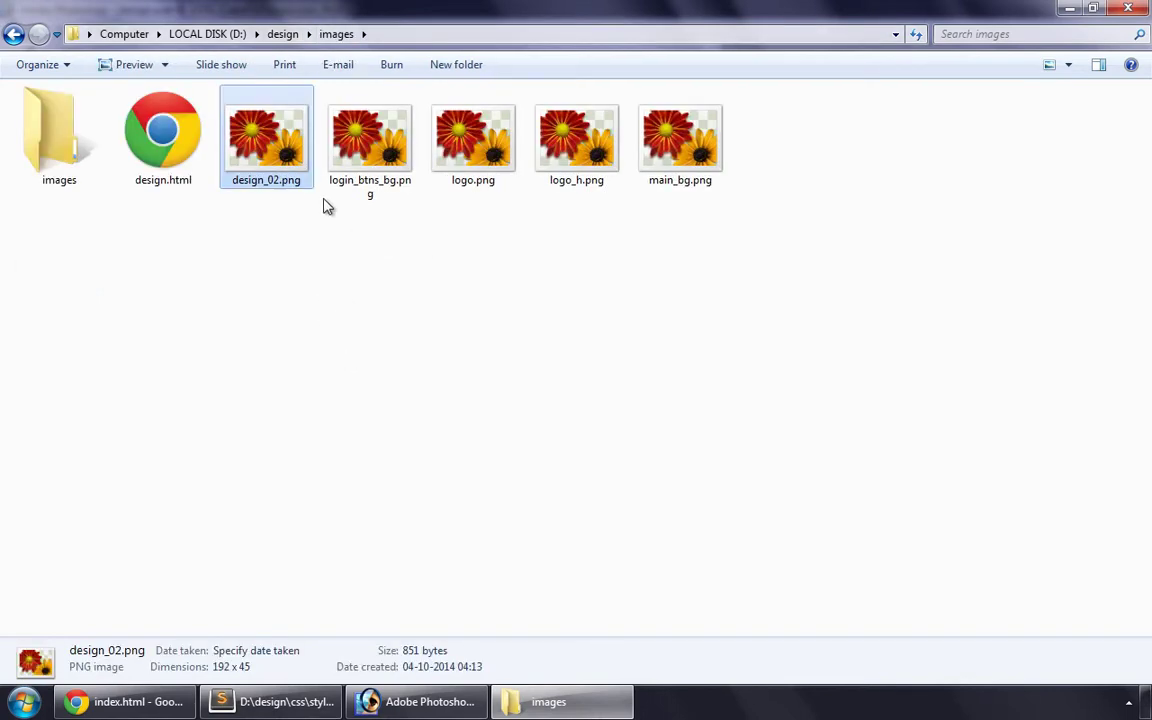
# Step: Permanently delete the old login_btns_bg.png
pyautogui.click(362, 190)
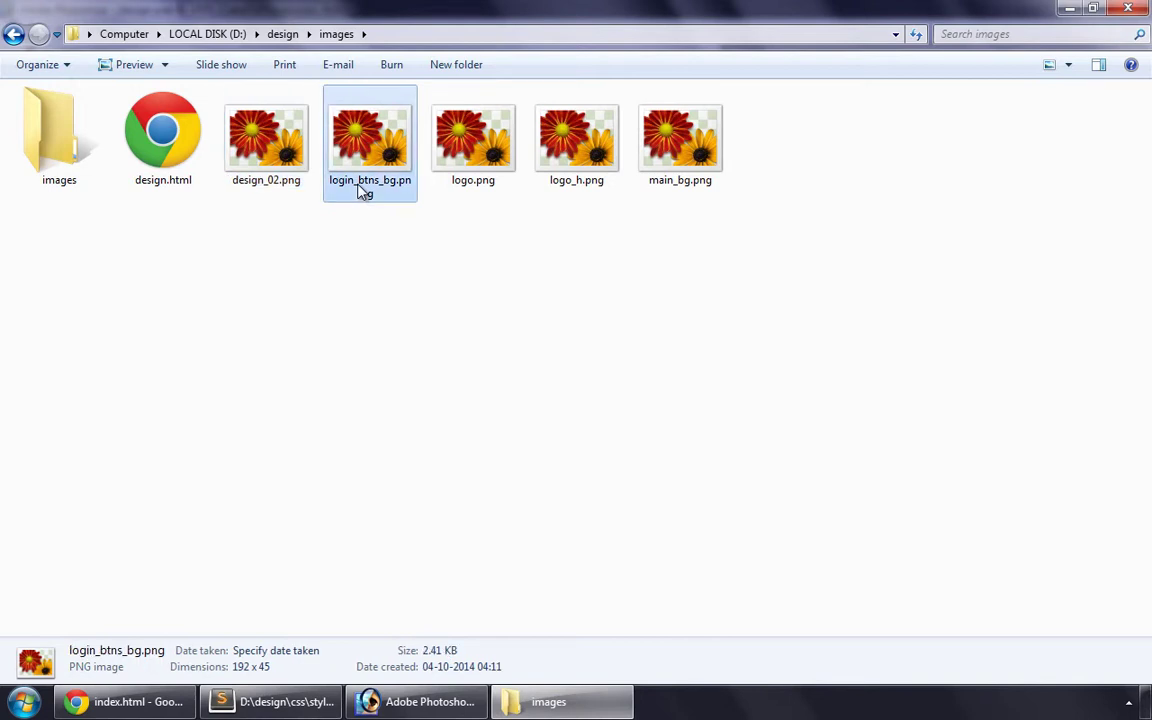
pyautogui.click(362, 190)
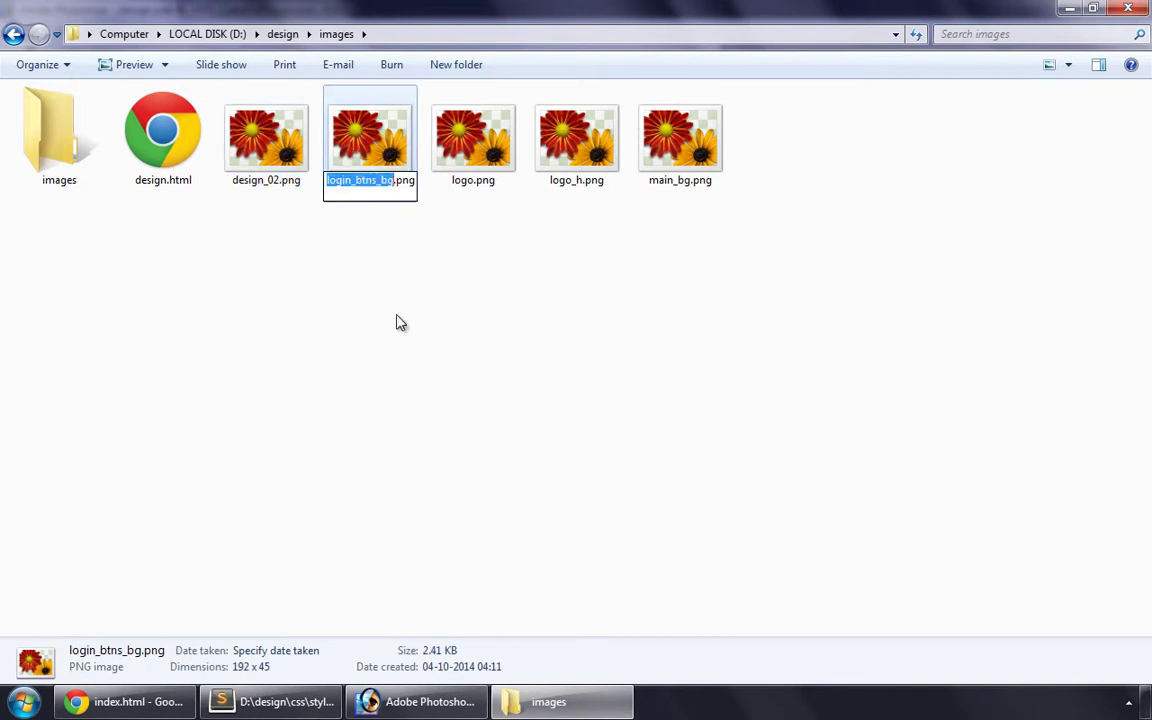
pyautogui.click(399, 321)
pyautogui.click(366, 168)
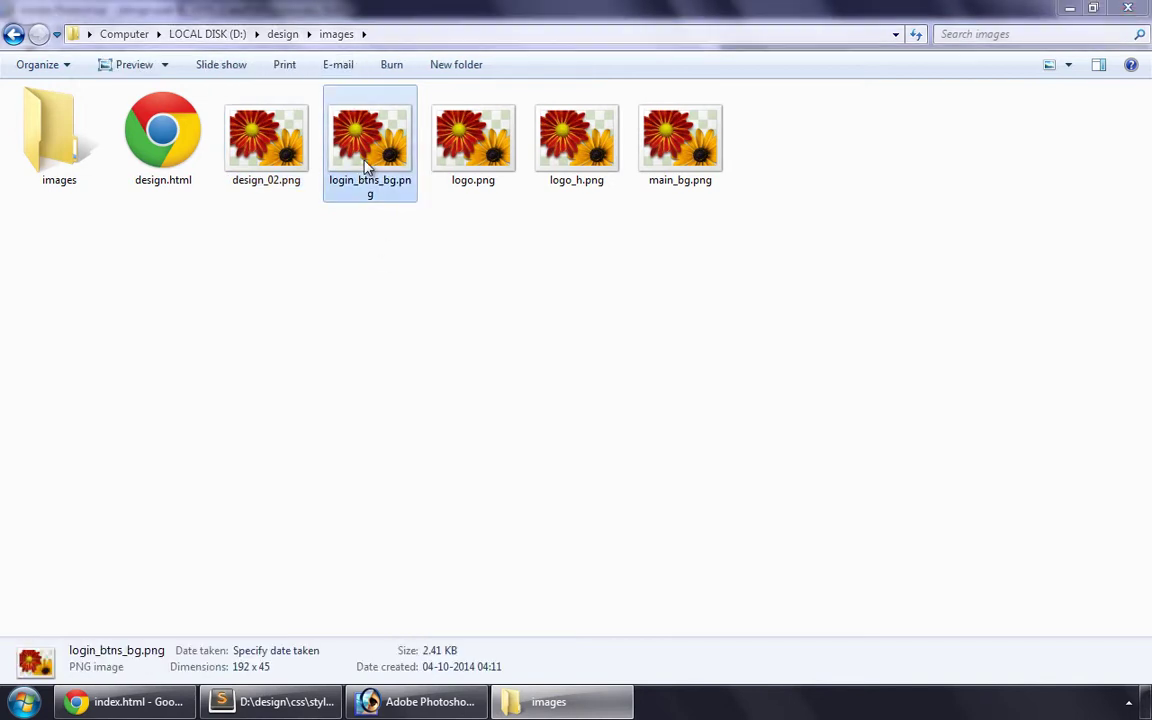
pyautogui.hotkey('shift', 'Delete')
pyautogui.press('Return')
# Step: Rename design_02.png to login_btns_bg.png
pyautogui.click(280, 150)
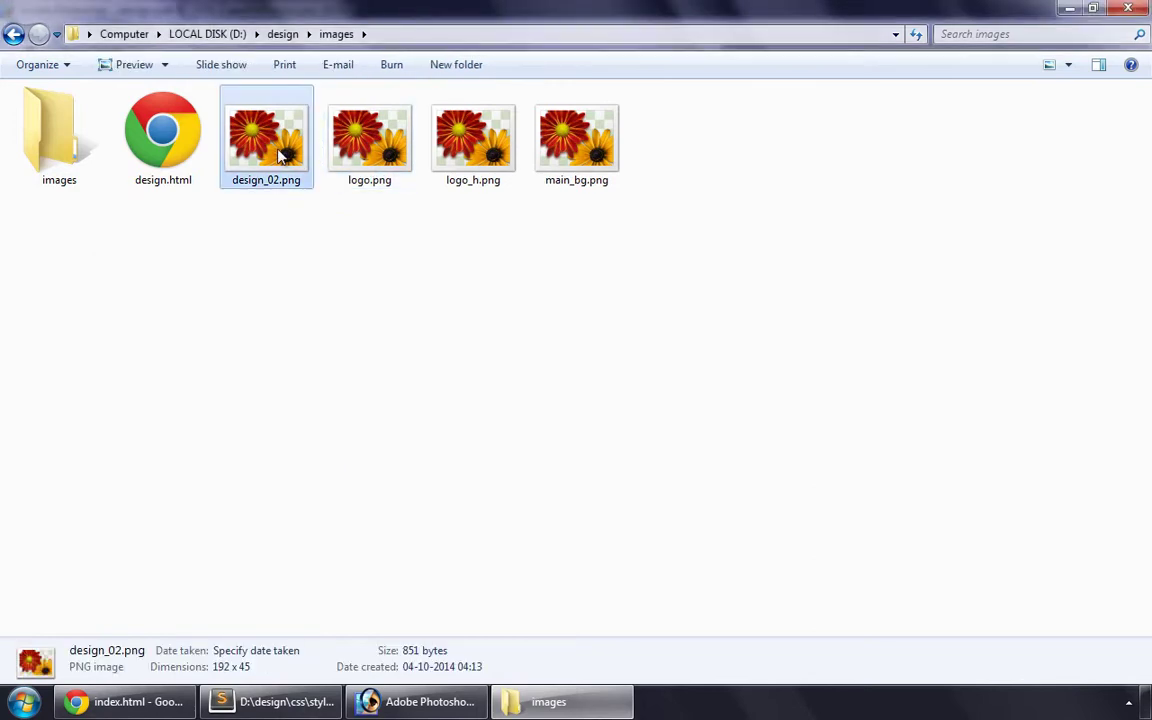
pyautogui.rightClick(280, 146)
pyautogui.click(365, 644)
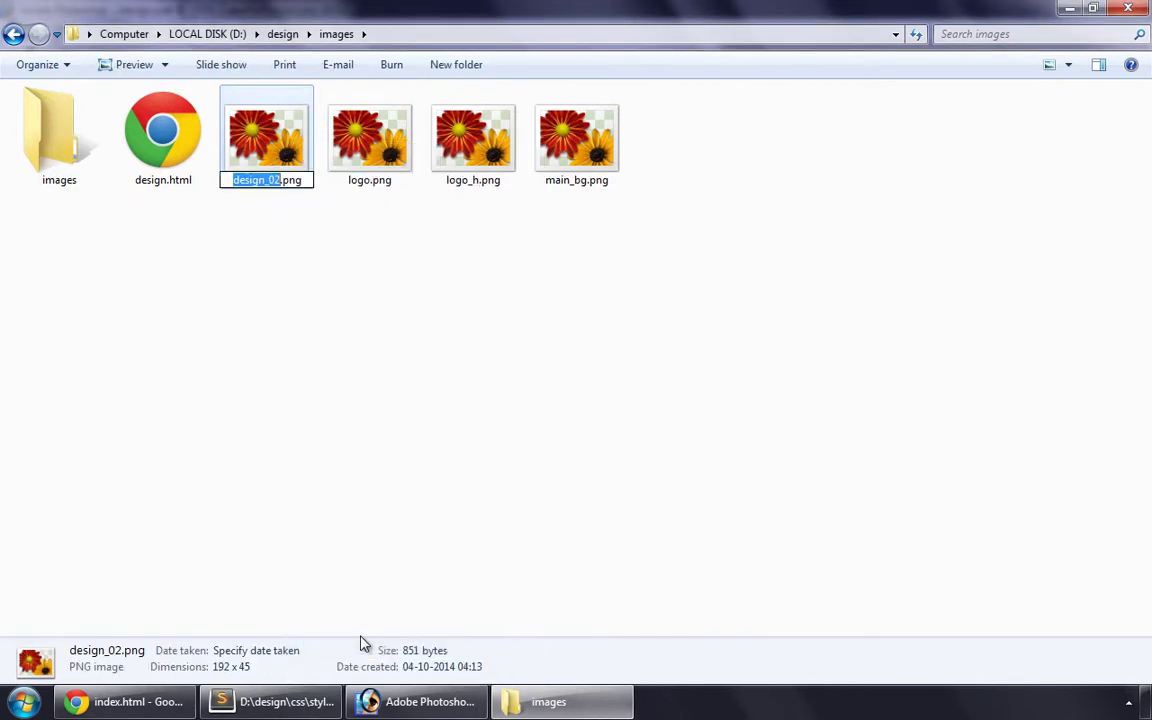
pyautogui.write('login_btns_bg')
pyautogui.press('Return')
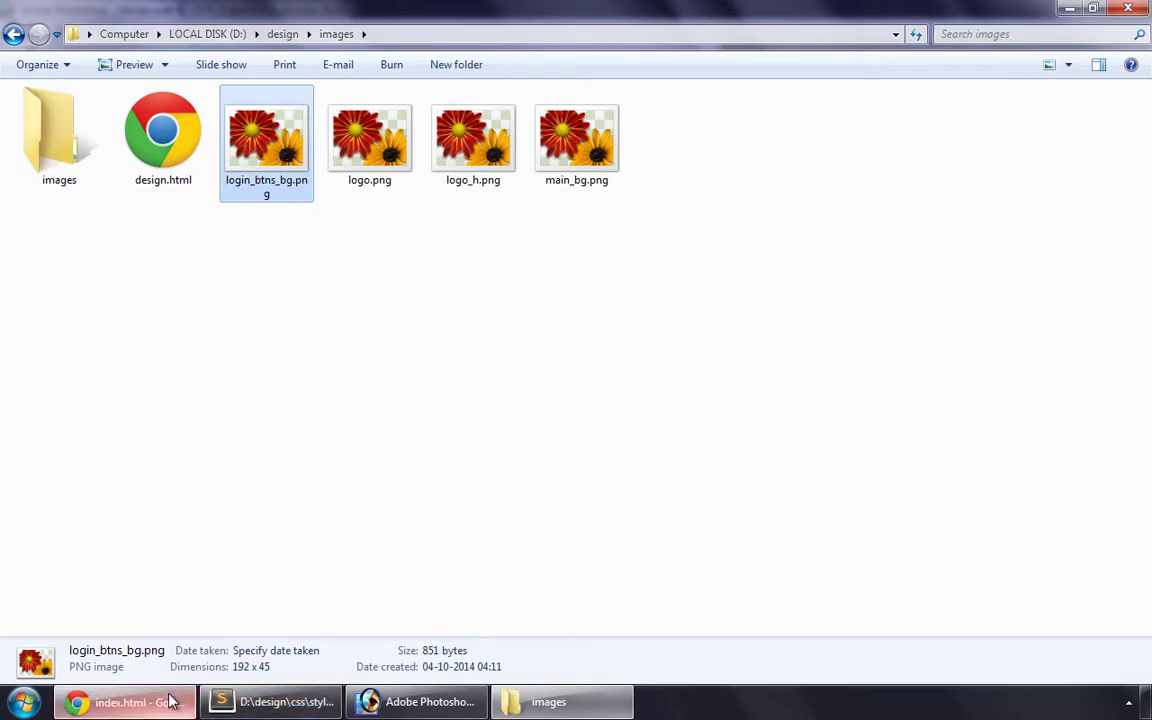
# Step: Reload Chrome to confirm the plain, text-free top-right box, then return to Photoshop
pyautogui.click(160, 701)
pyautogui.click(65, 42)
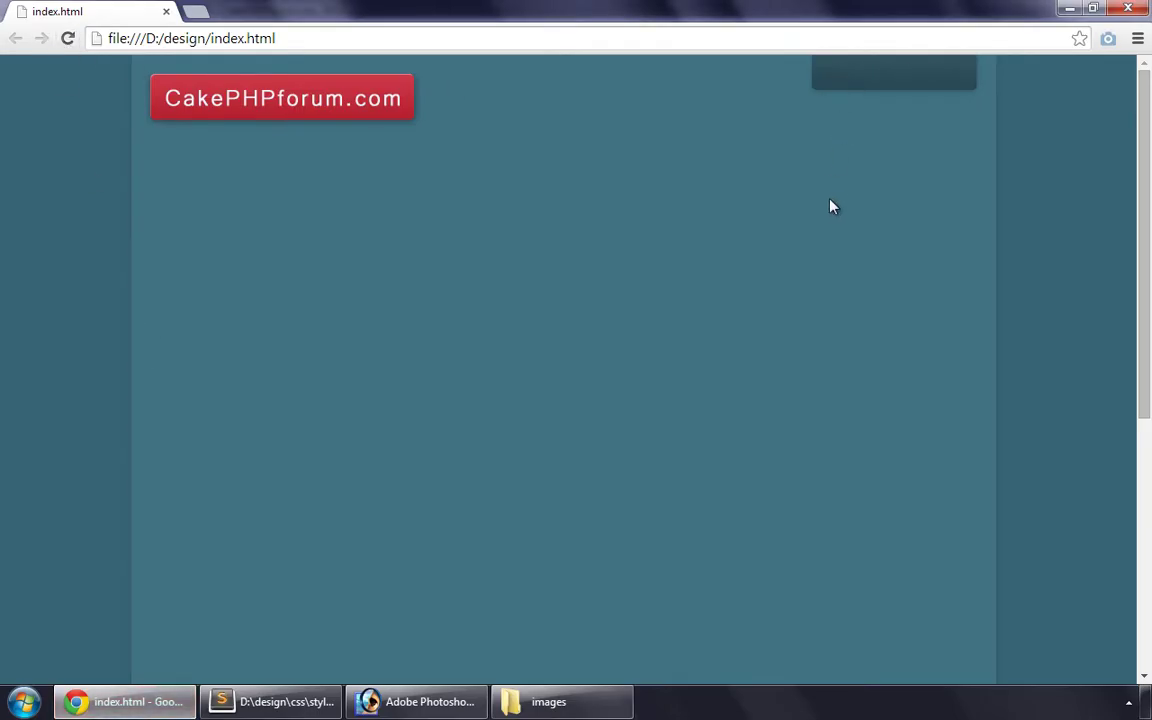
pyautogui.hotkey('alt', 'Tab')
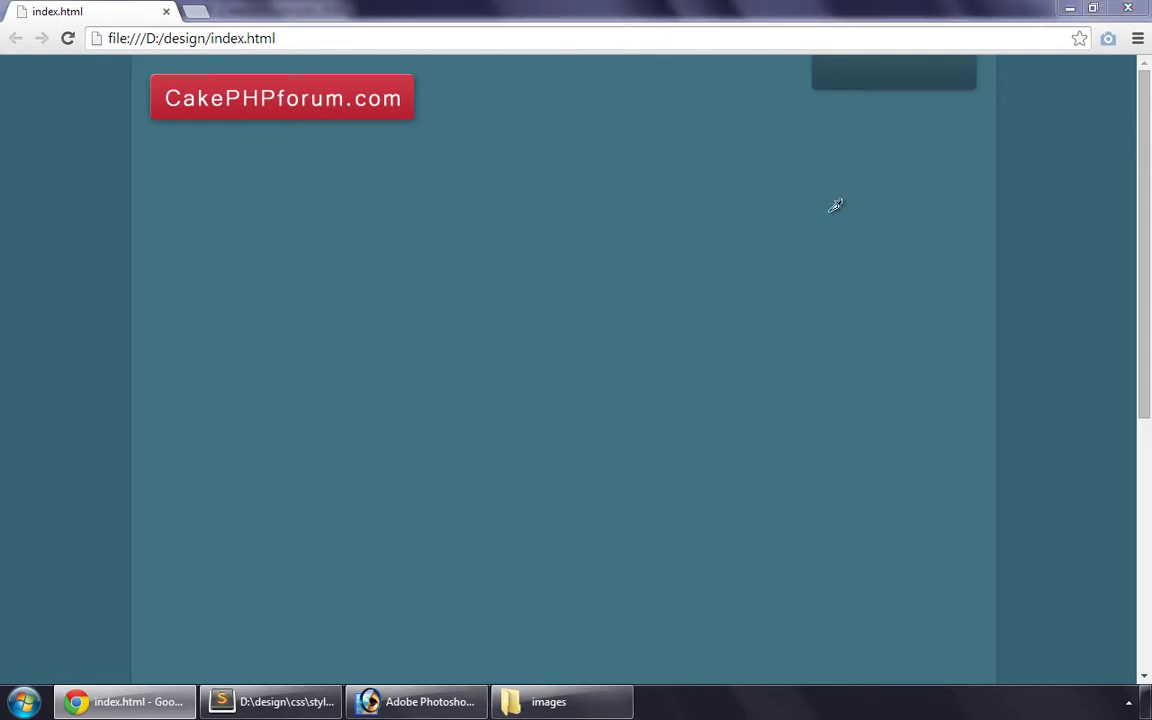